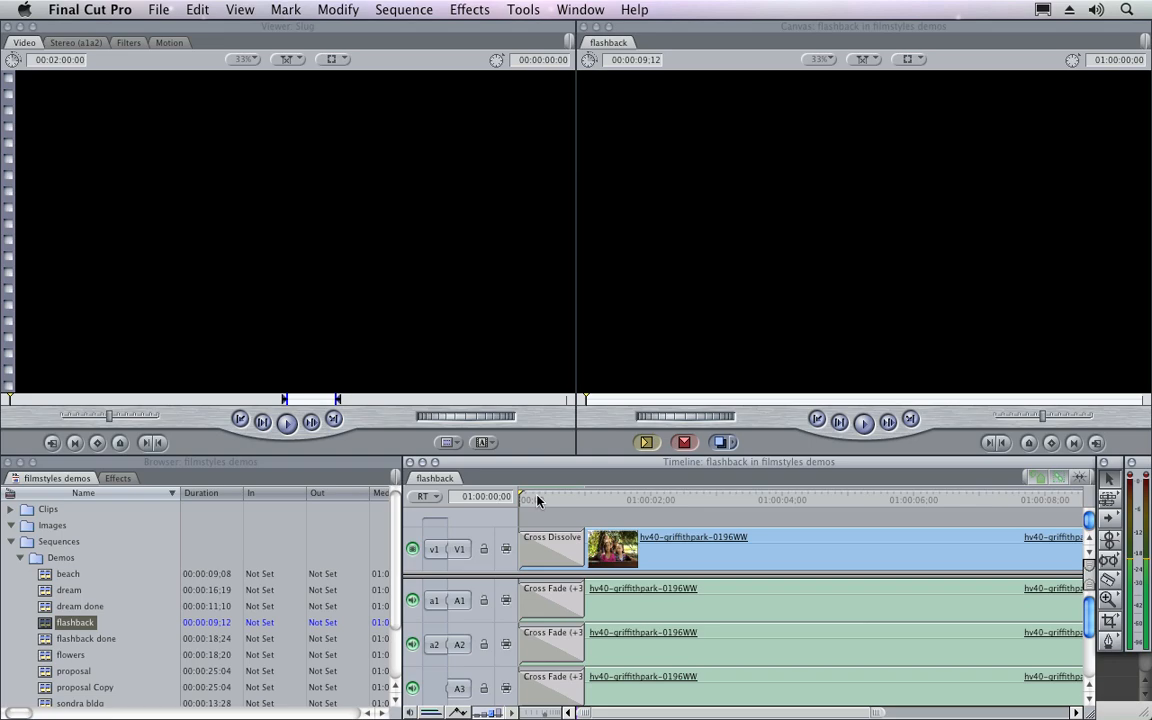
Scrub through the flashback sequence, then open the hv40-griffithpark-0196WW clip's filter settings with the frame at 01:00:01;20.
drag(573, 502, 764, 500)
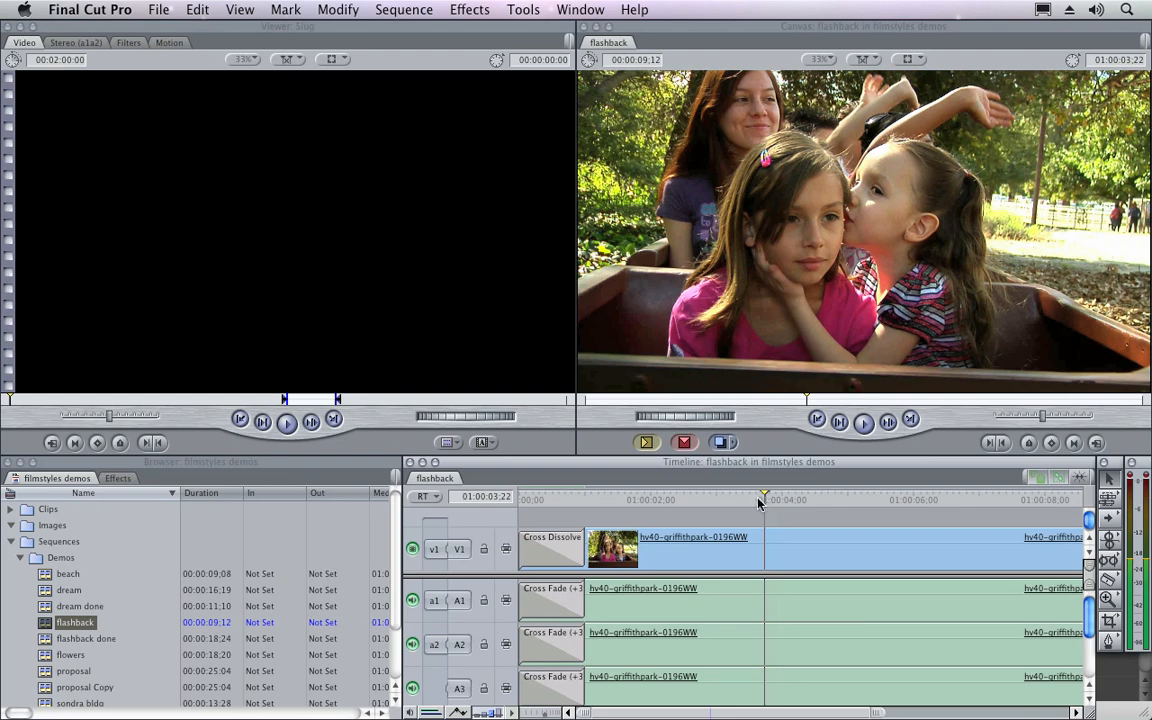
drag(759, 503, 628, 523)
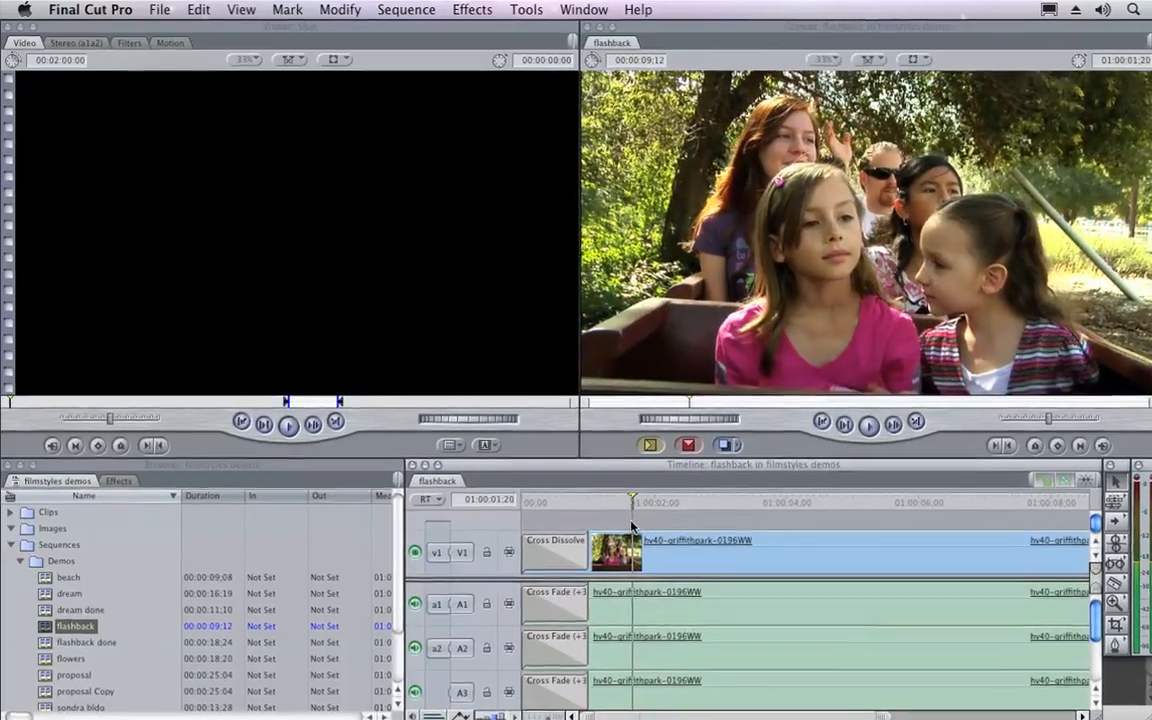
double_click(650, 550)
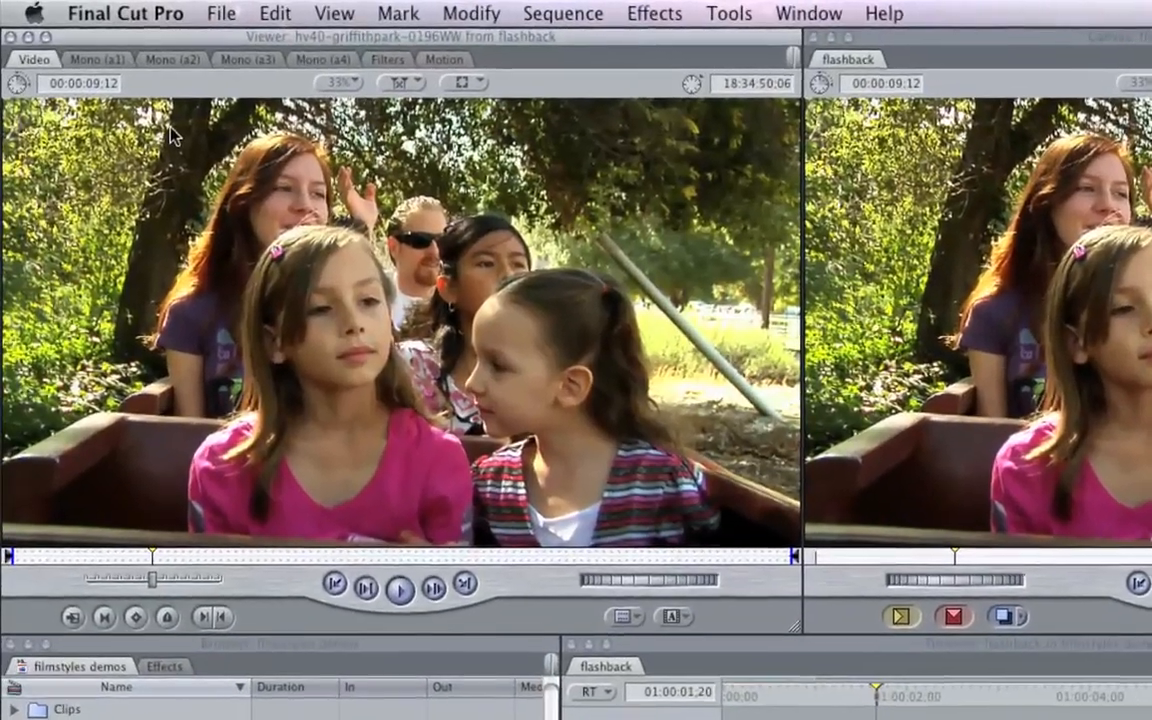
click(396, 64)
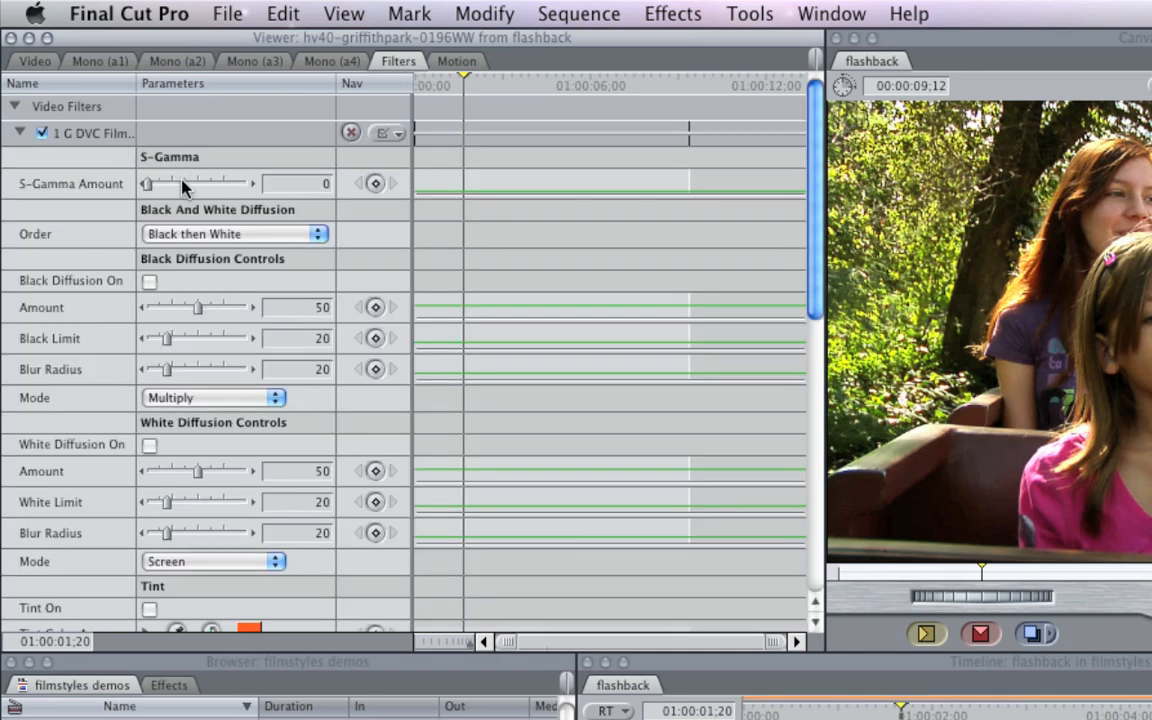
Set the film filter's S-Gamma Amount to 80.
scroll(182, 188, up, 10)
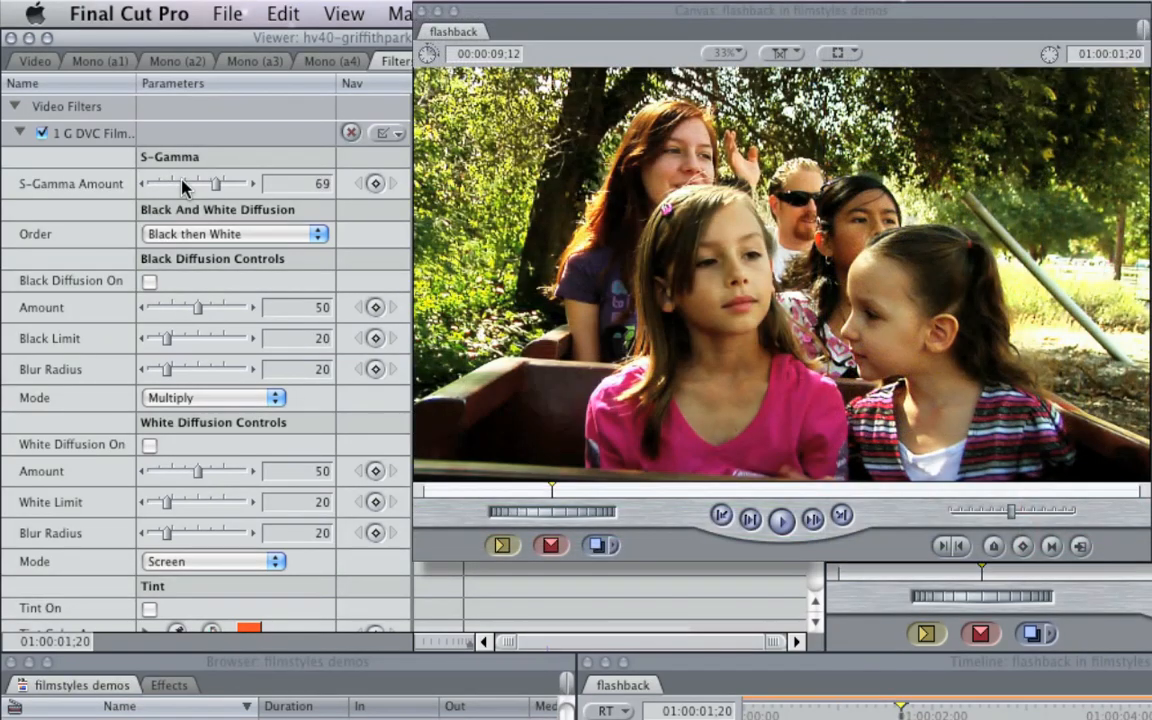
scroll(182, 188, up, 5)
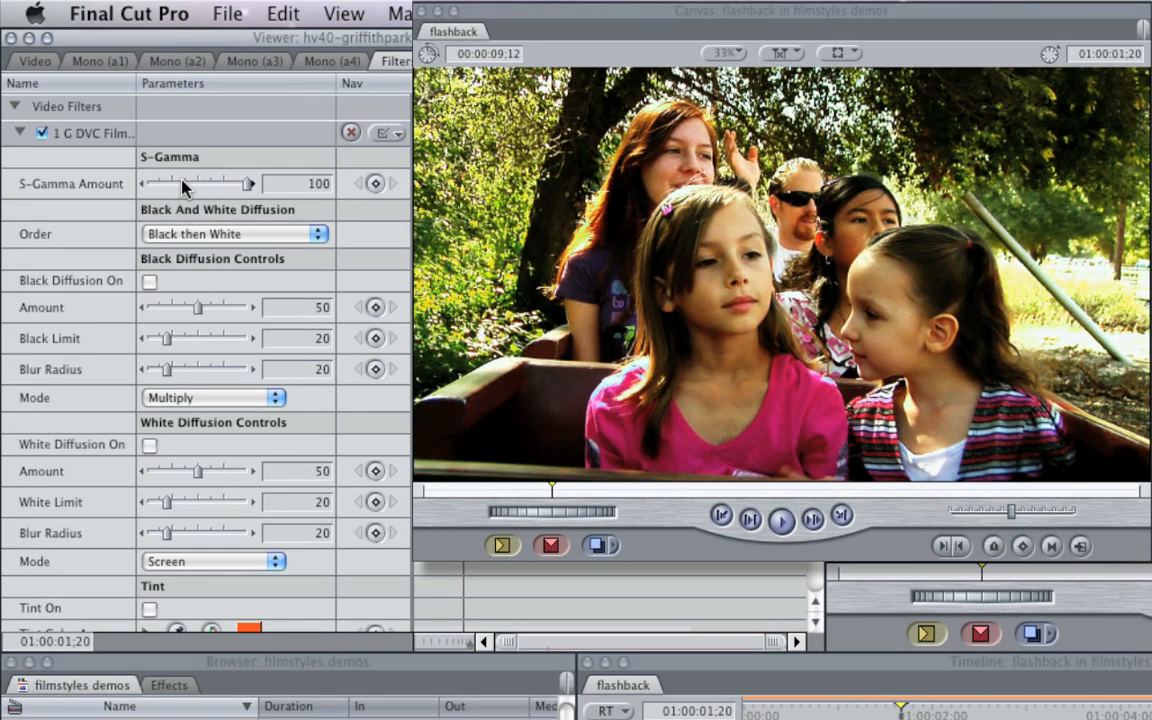
scroll(182, 188, down, 1)
scroll(183, 188, down, 1)
scroll(183, 186, down, 3)
Enable White Diffusion in the film filter and set its Amount to 51.
click(149, 445)
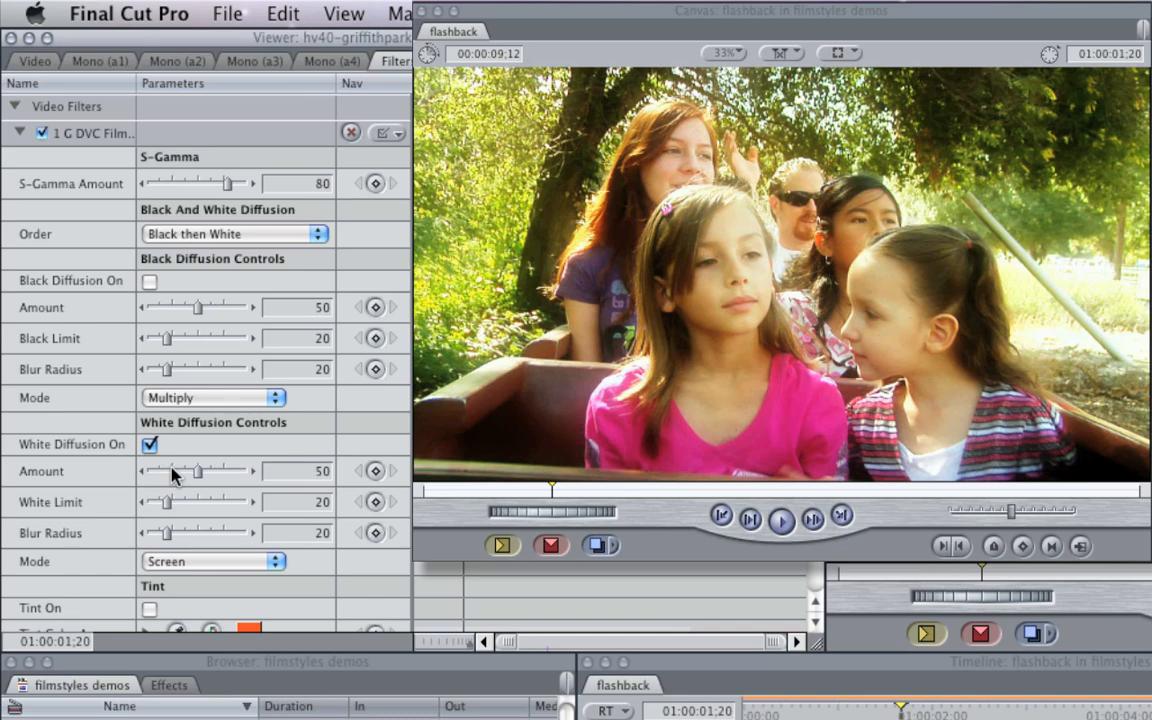
scroll(172, 470, up, 8)
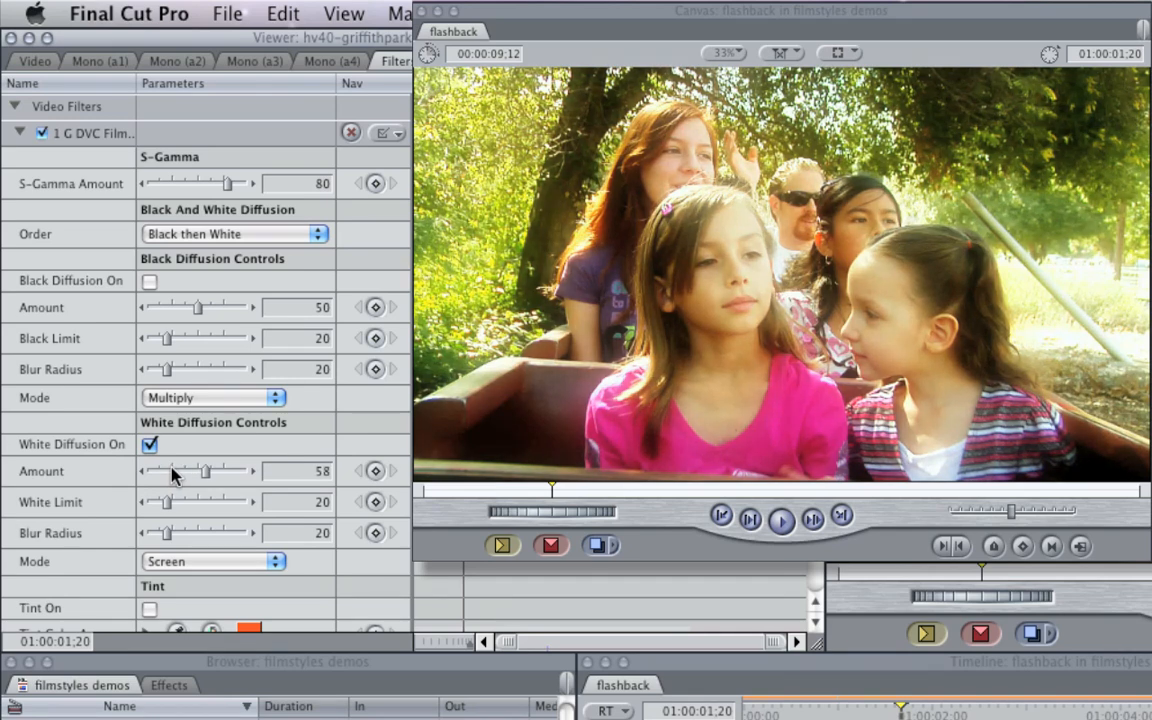
scroll(172, 475, up, 2)
scroll(172, 475, up, 4)
scroll(172, 475, down, 10)
scroll(172, 475, down, 3)
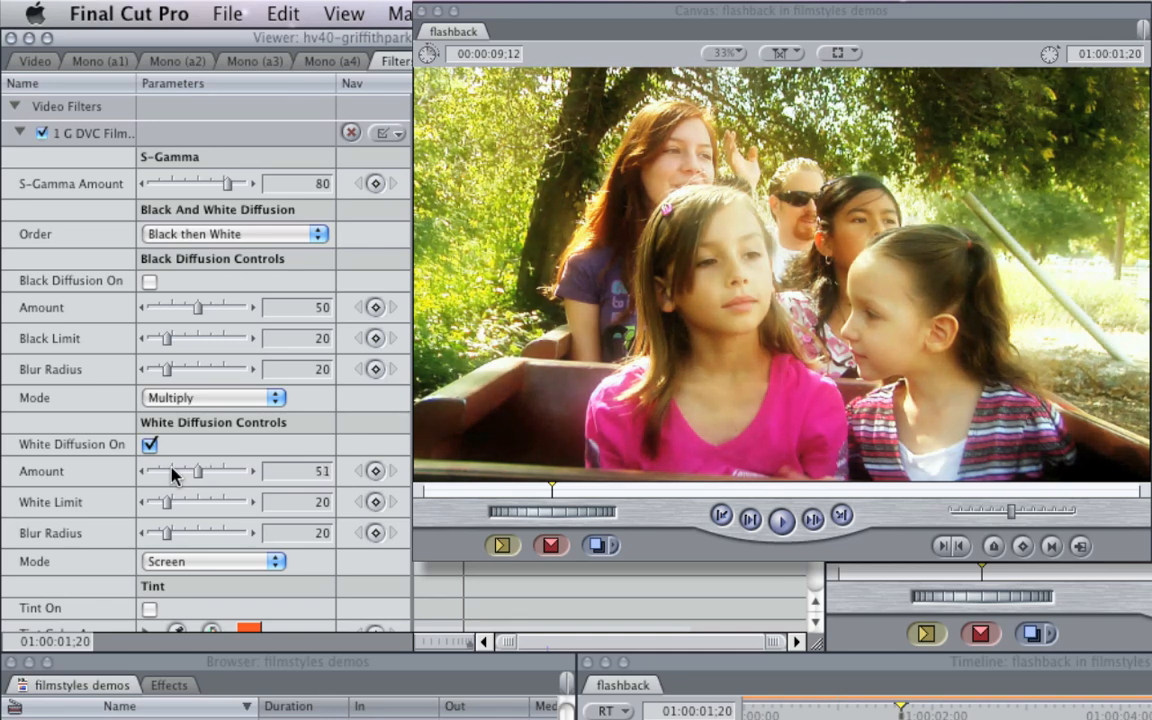
Set the white diffusion's White Limit to 34 and its Blur Radius to 12.
scroll(186, 540, down, 3)
scroll(186, 540, down, 4)
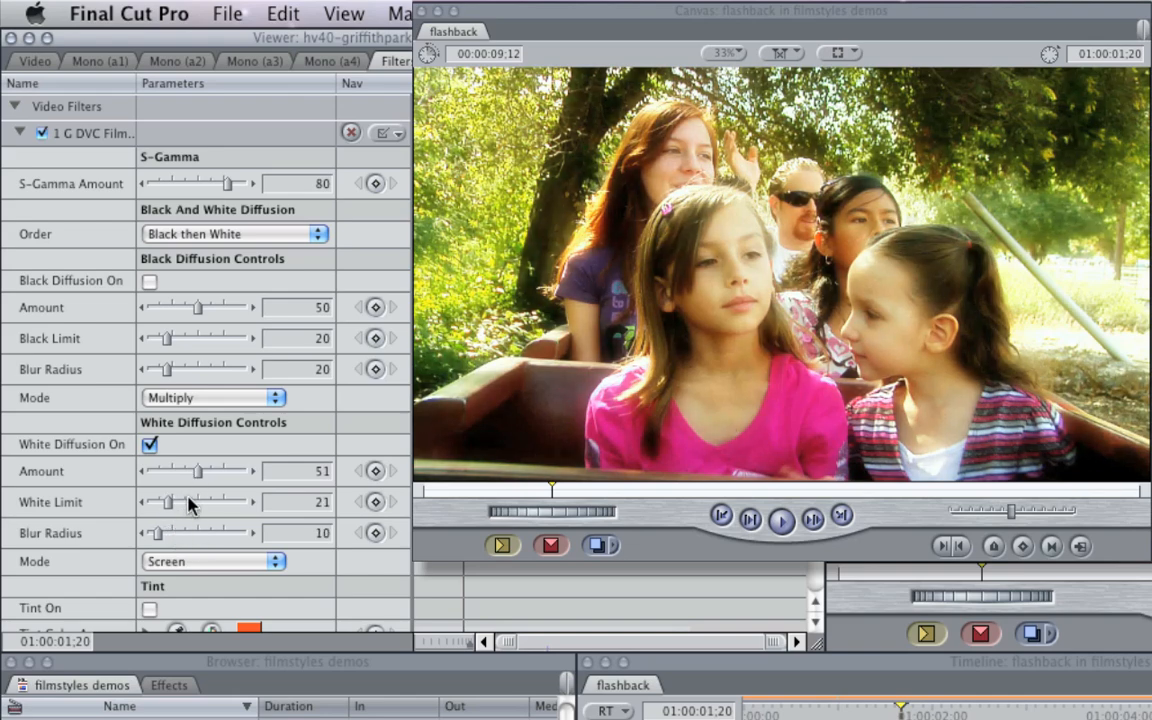
drag(167, 502, 192, 505)
scroll(190, 499, down, 10)
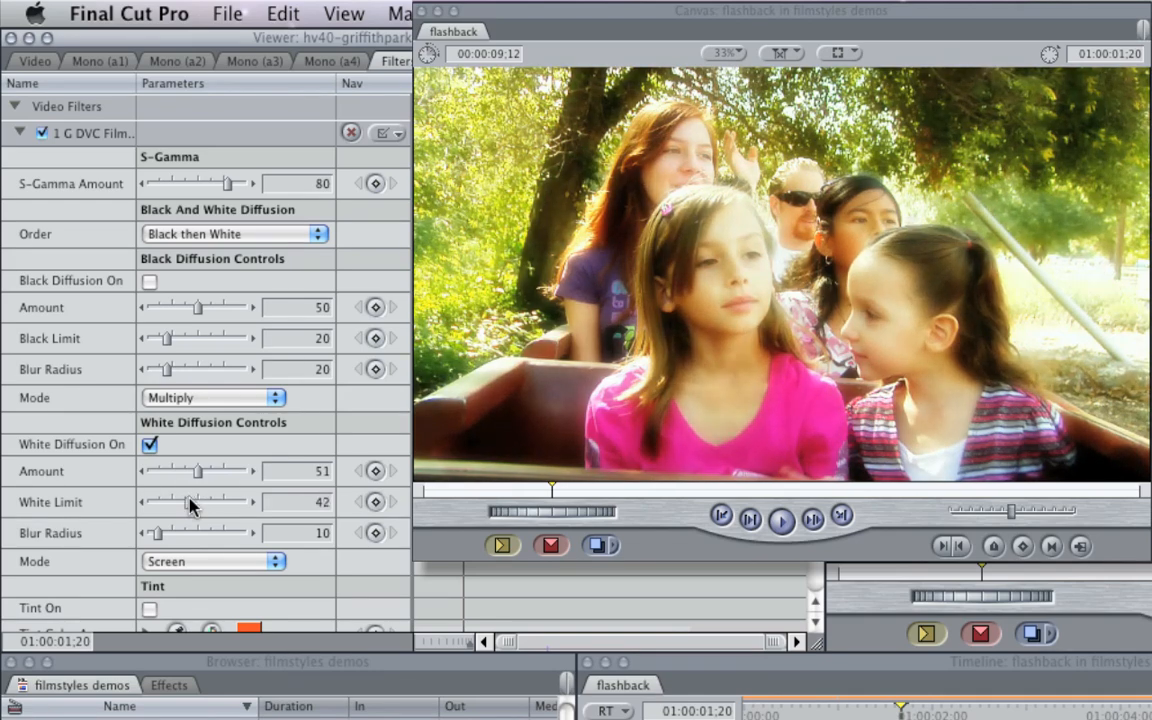
scroll(182, 531, down, 3)
scroll(182, 535, up, 4)
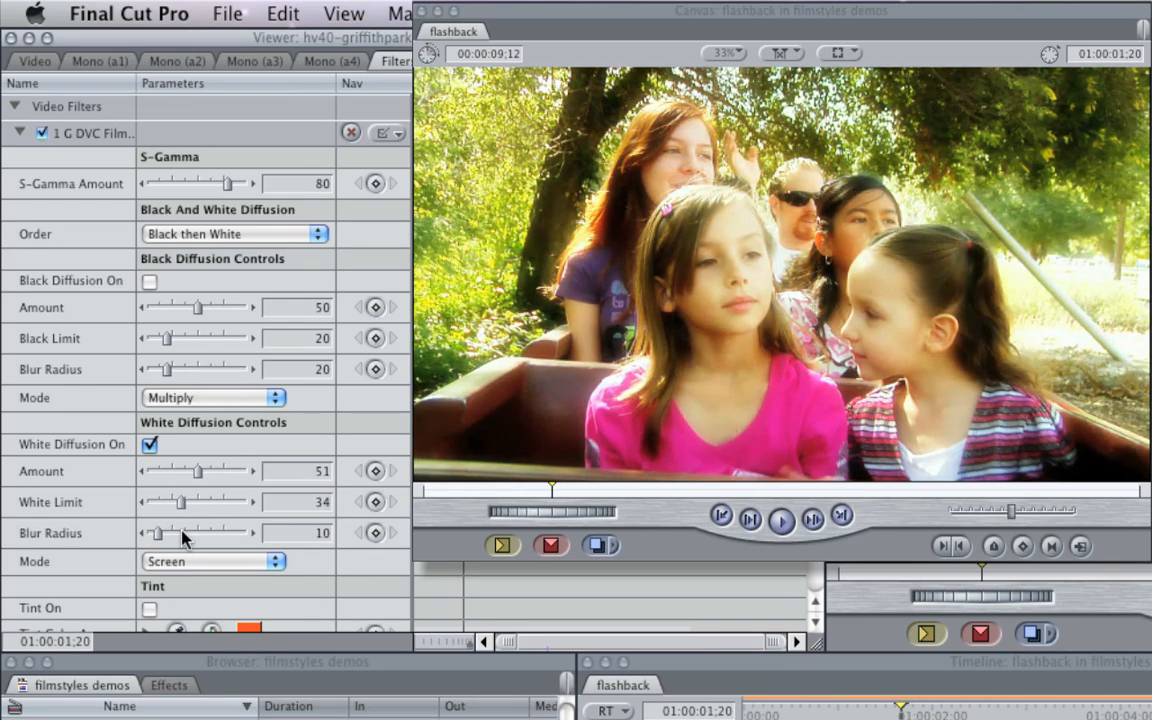
scroll(182, 537, up, 1)
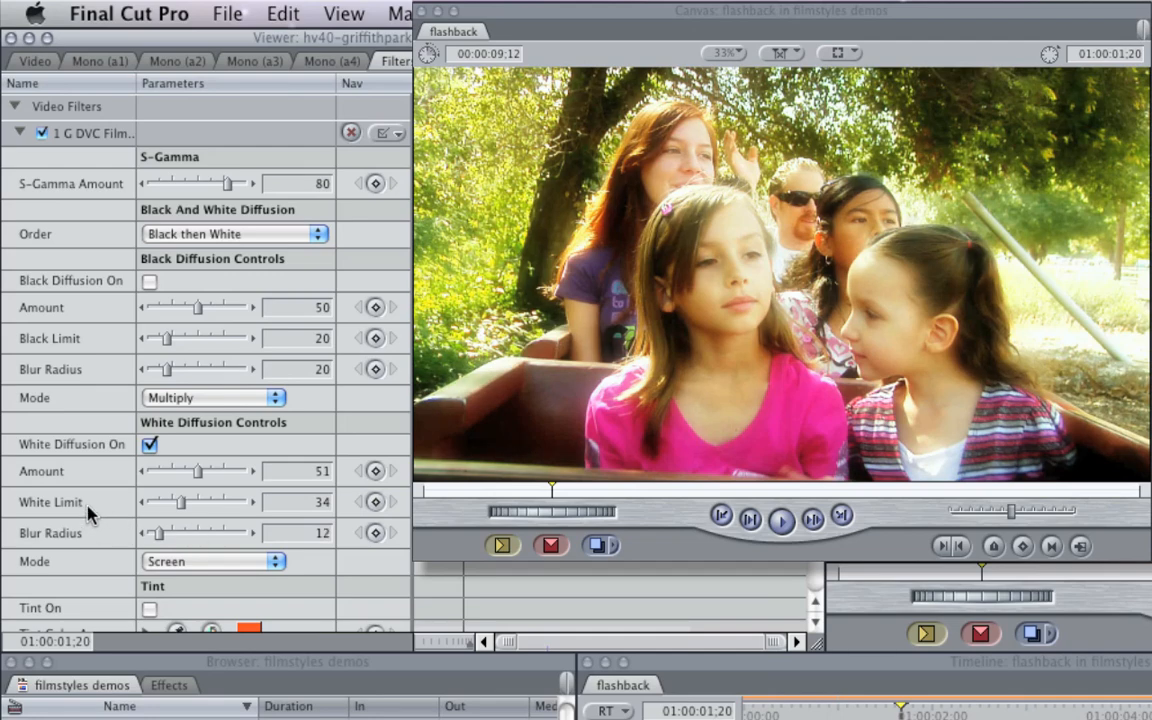
Enable film grain in the filter's Grain Controls, with Amount 5 and Grain Scale 2.
scroll(87, 512, down, 12)
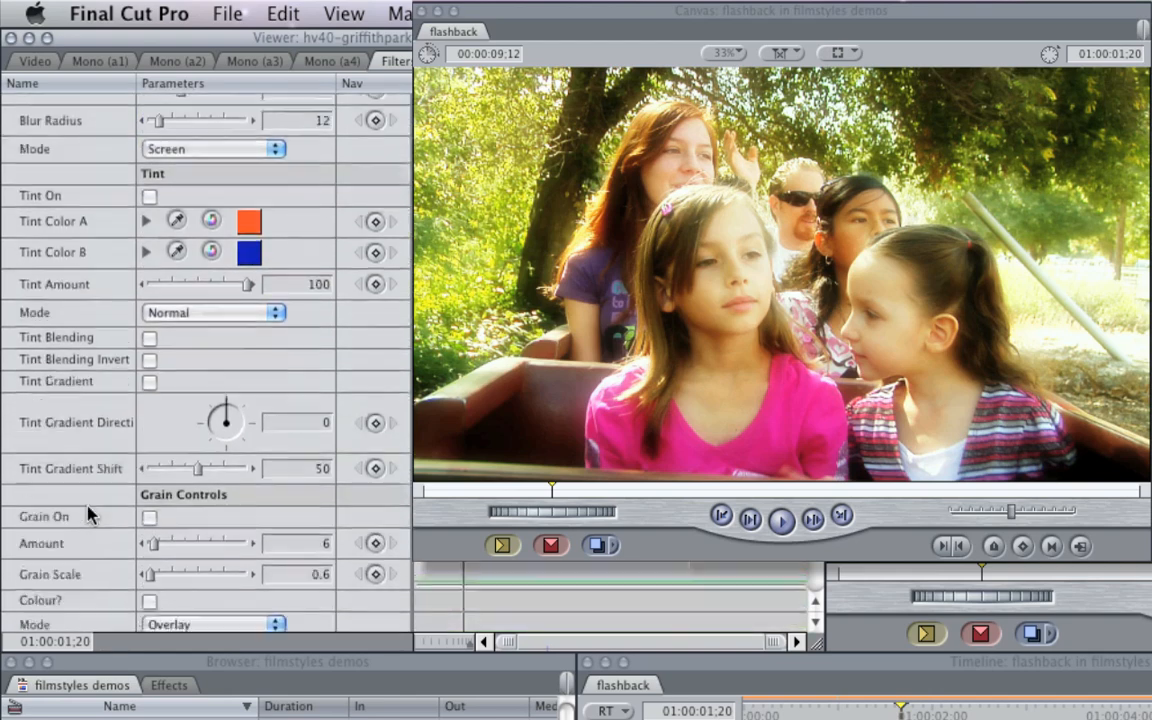
scroll(87, 514, down, 3)
click(149, 466)
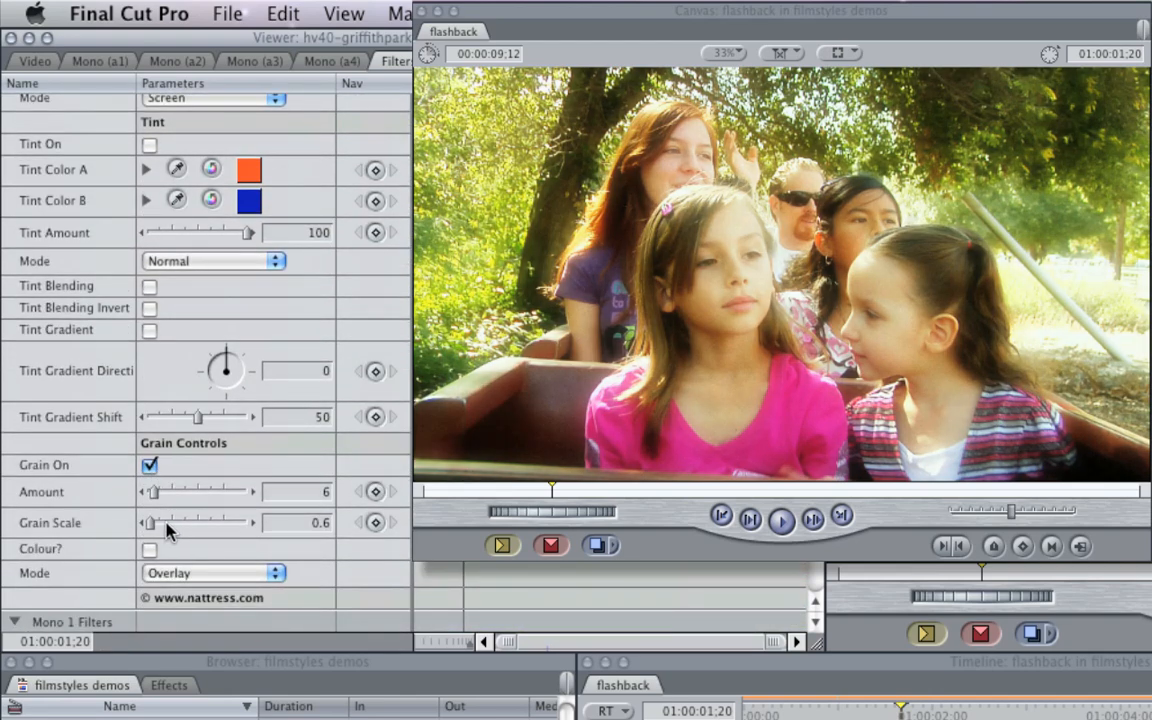
scroll(166, 530, down, 1)
scroll(166, 530, up, 5)
scroll(166, 530, down, 2)
scroll(170, 497, down, 2)
scroll(110, 511, down, 3)
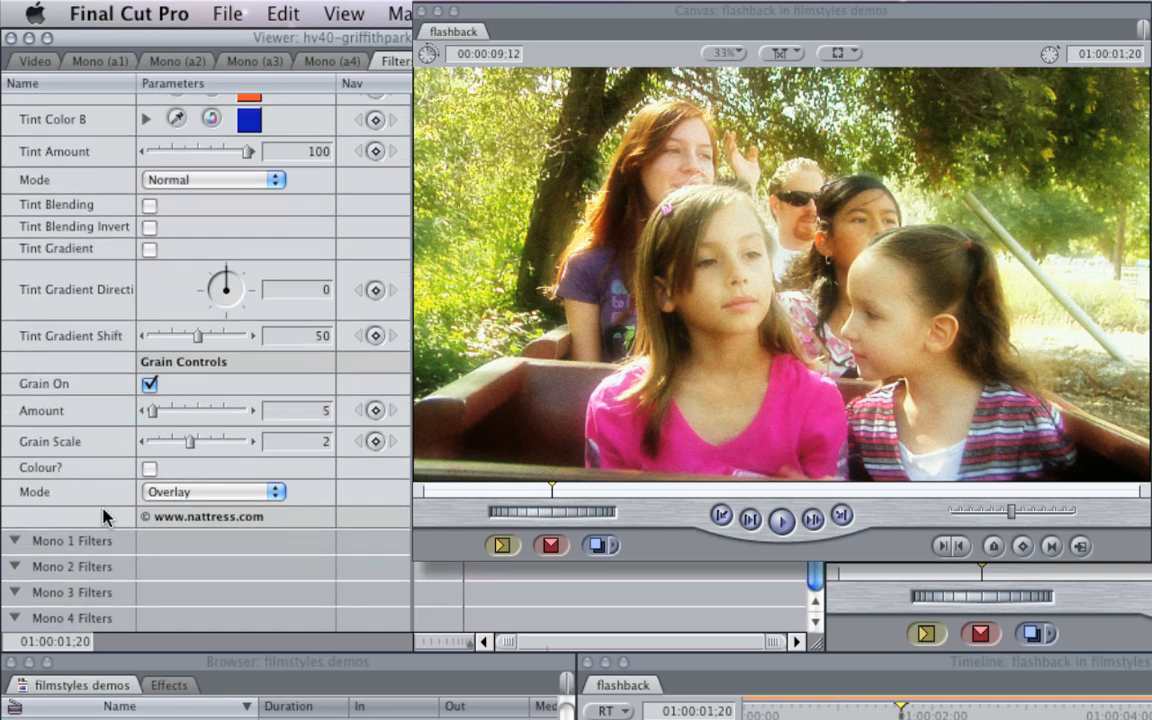
Paste the copied G DVC 35 oval filter onto the clip, then set Darken to 64 and Feather to 0.
key(super+v)
scroll(106, 515, down, 8)
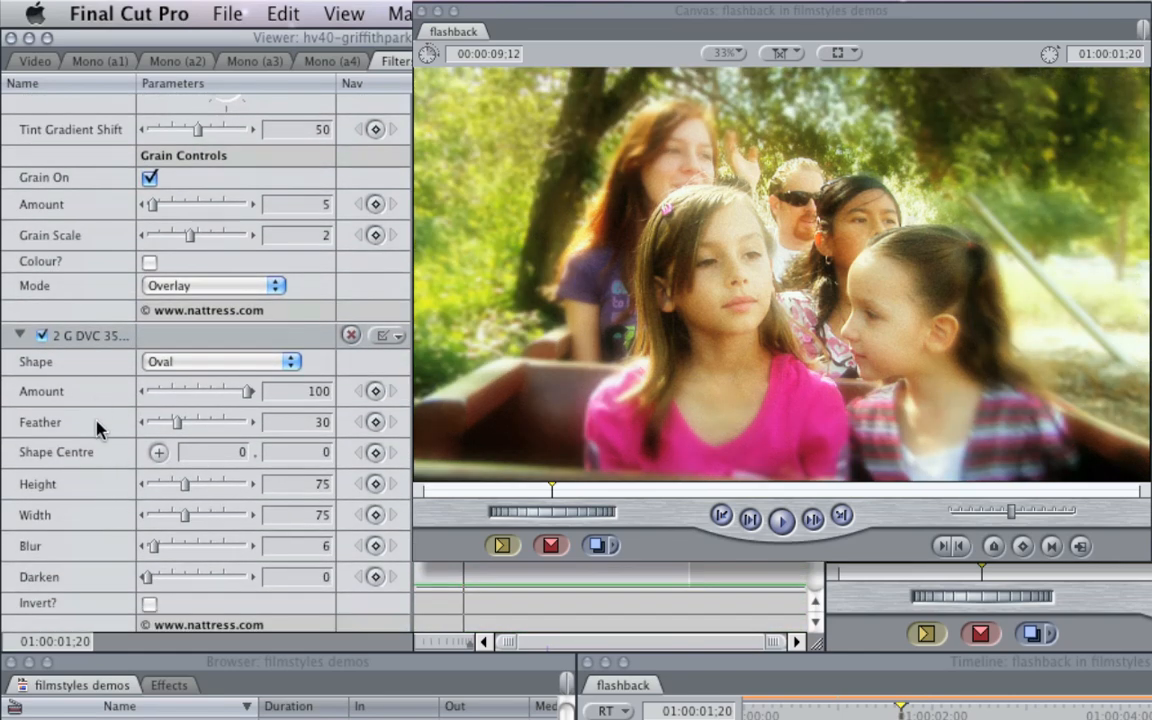
scroll(93, 390, down, 4)
click(211, 476)
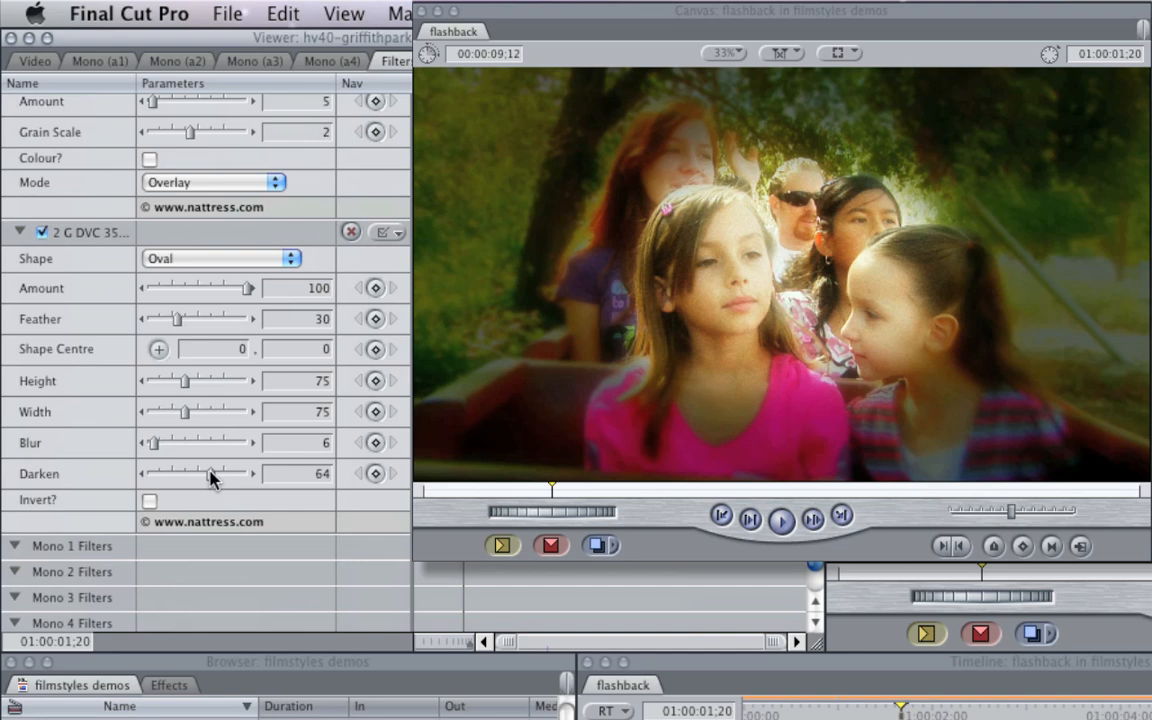
click(146, 318)
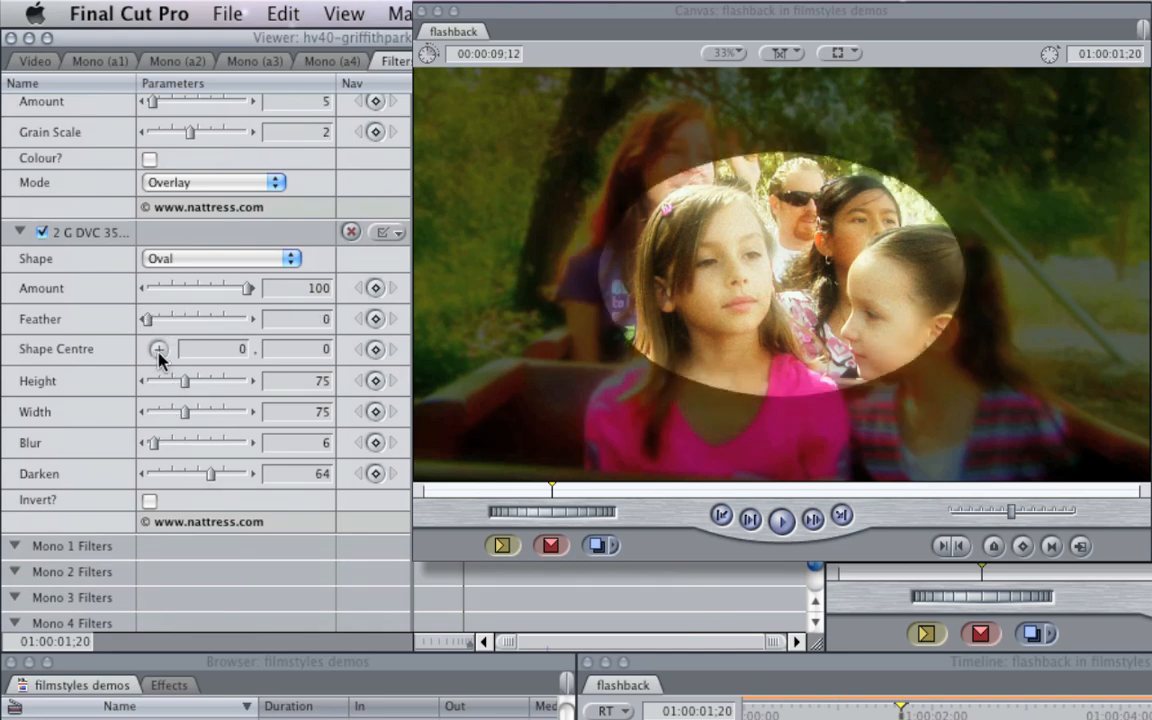
Centre the oval on the two girls at about 46.29, 120.67 and enlarge it to Height 106 and Width 85.
click(158, 350)
click(808, 325)
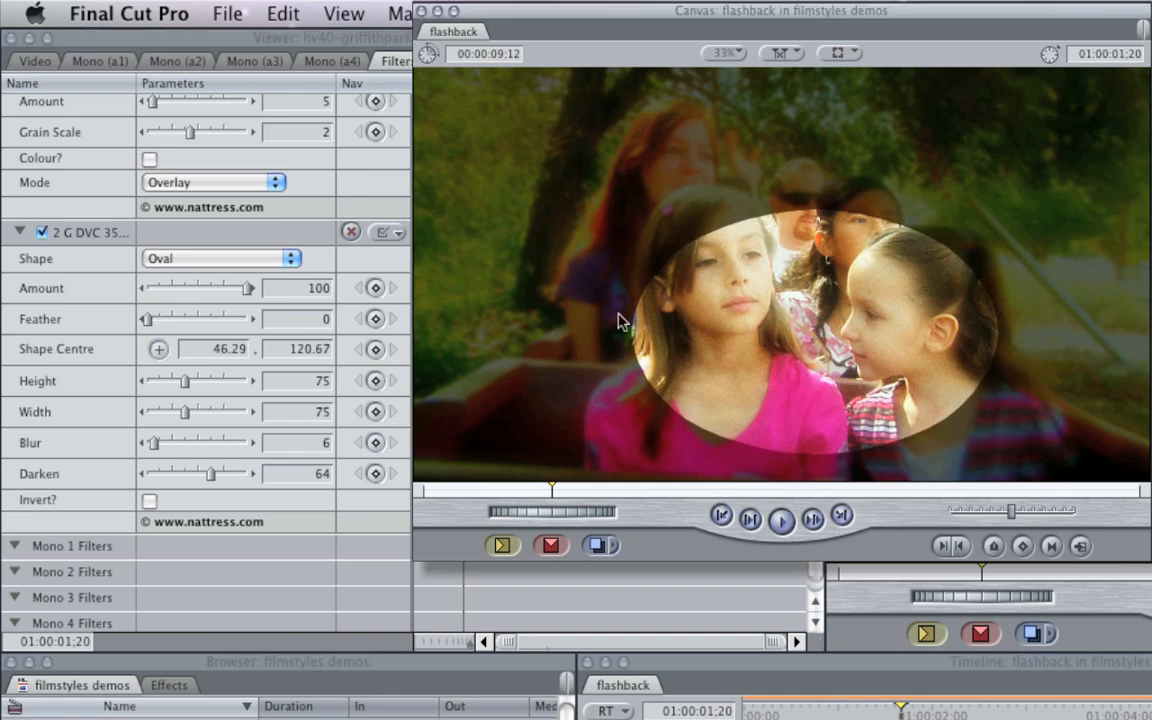
drag(188, 411, 210, 385)
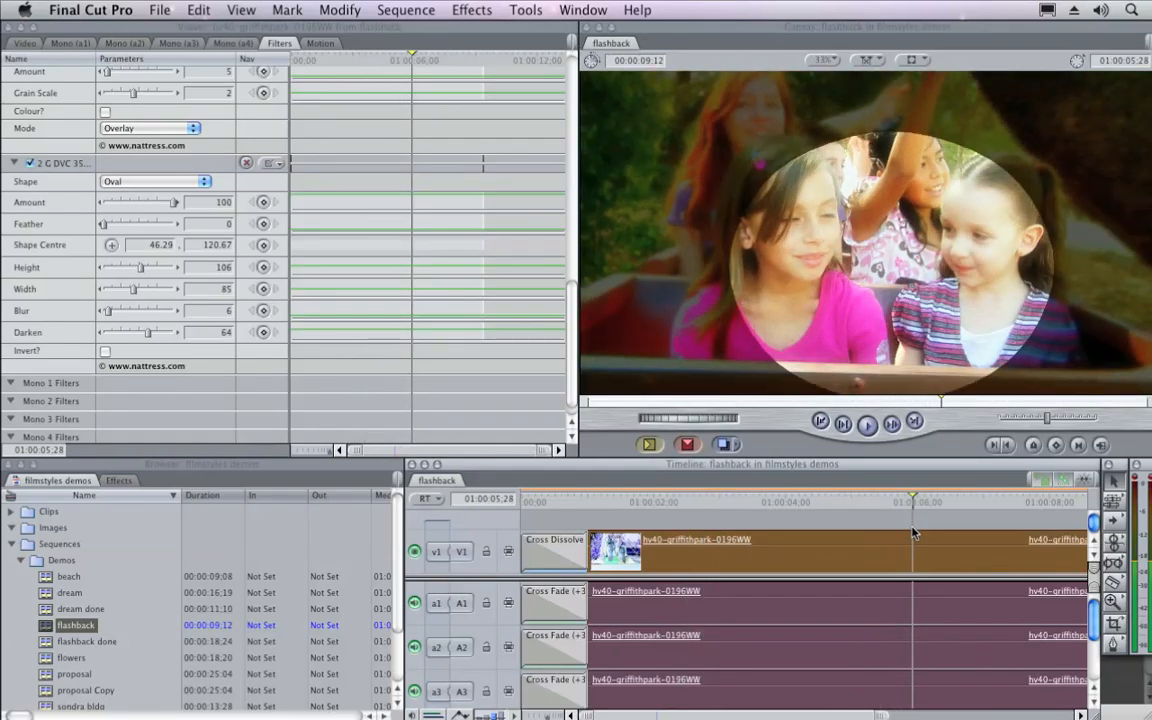
Go back to 01:00:01;05 and move the oval's Shape Centre to about 22.14, 84.47 around the girls.
drag(921, 532, 617, 522)
drag(601, 520, 598, 520)
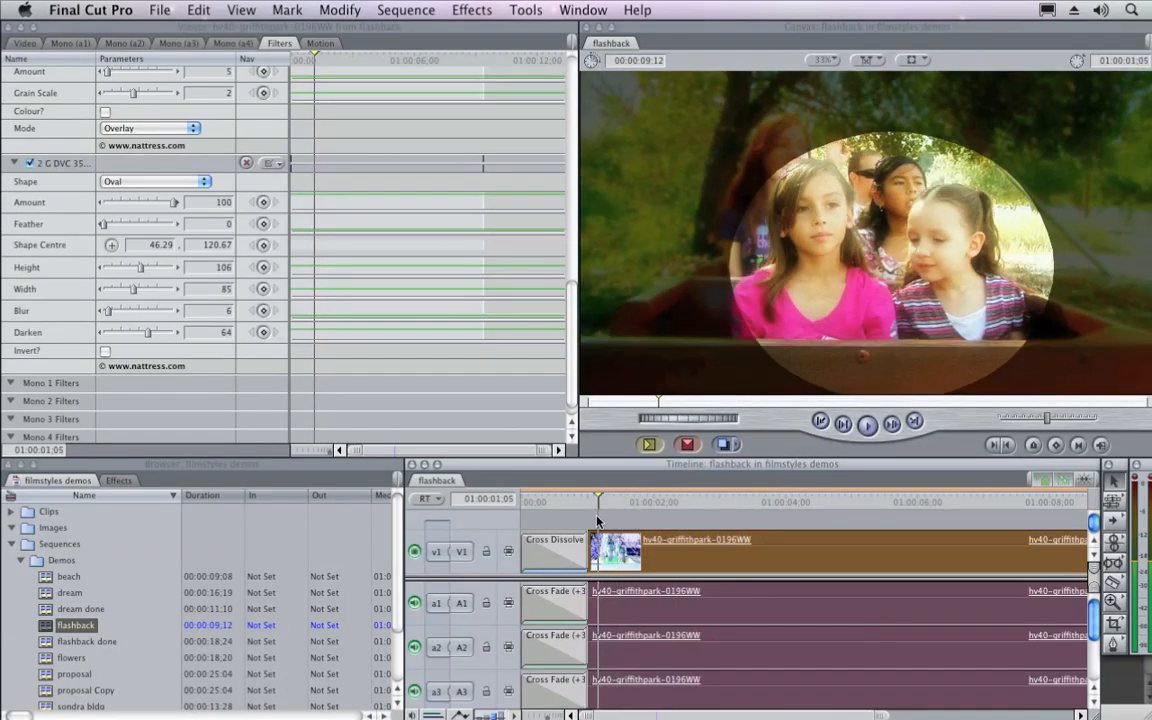
click(111, 244)
click(878, 265)
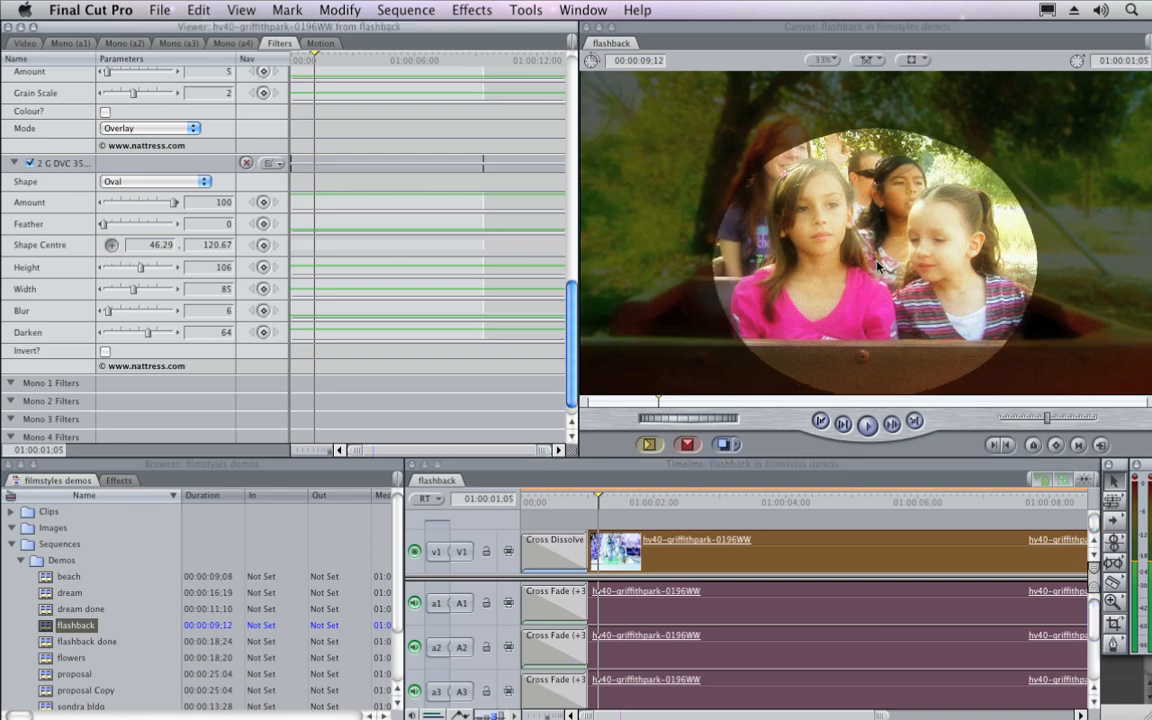
click(868, 282)
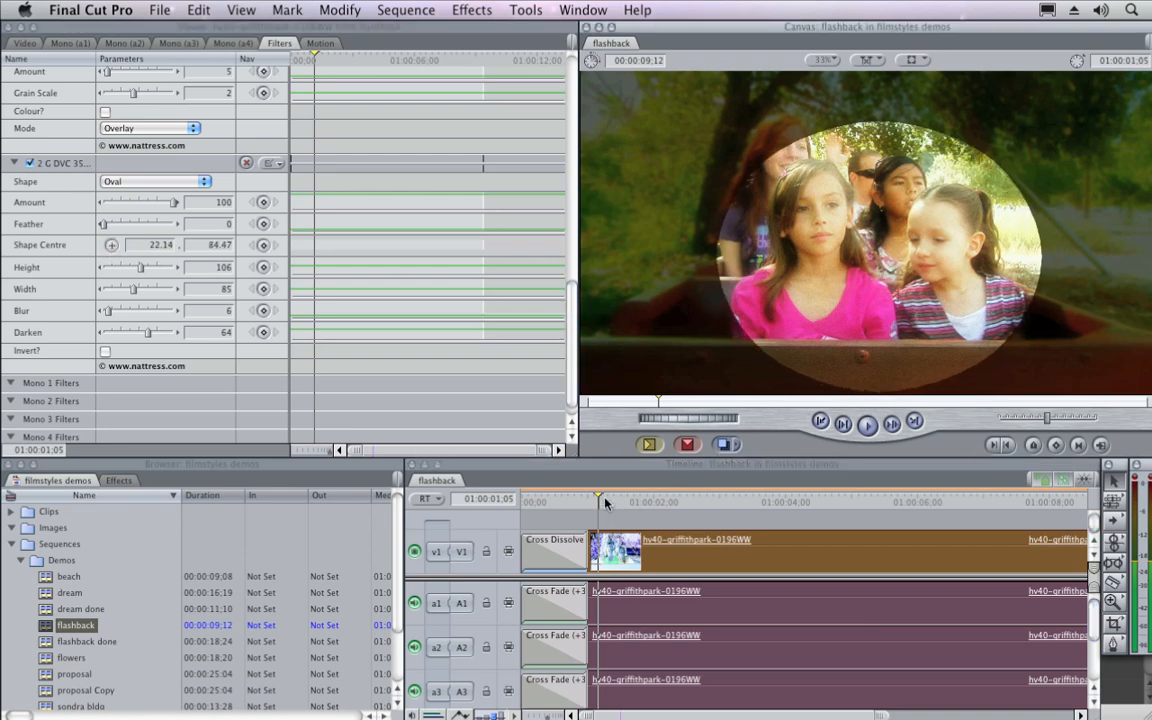
Add keyframes for Shape Centre, Height and Width at the start of the sequence, 01:00:00;00.
drag(576, 506, 518, 503)
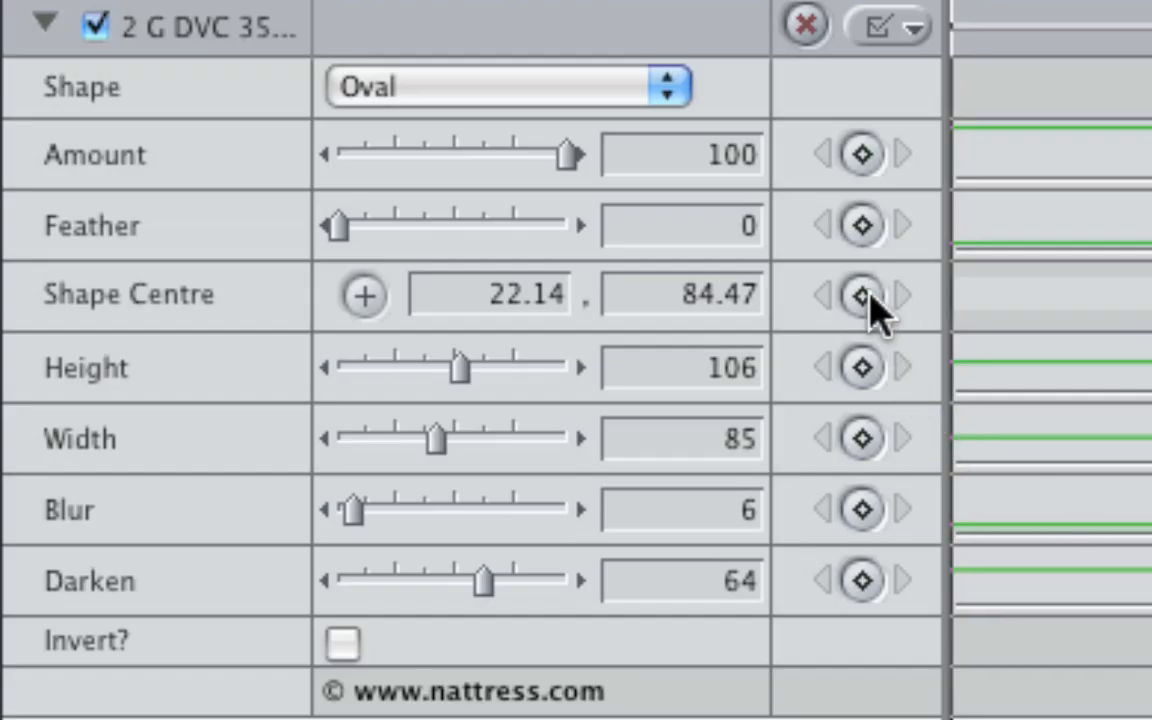
click(264, 245)
click(867, 370)
click(866, 441)
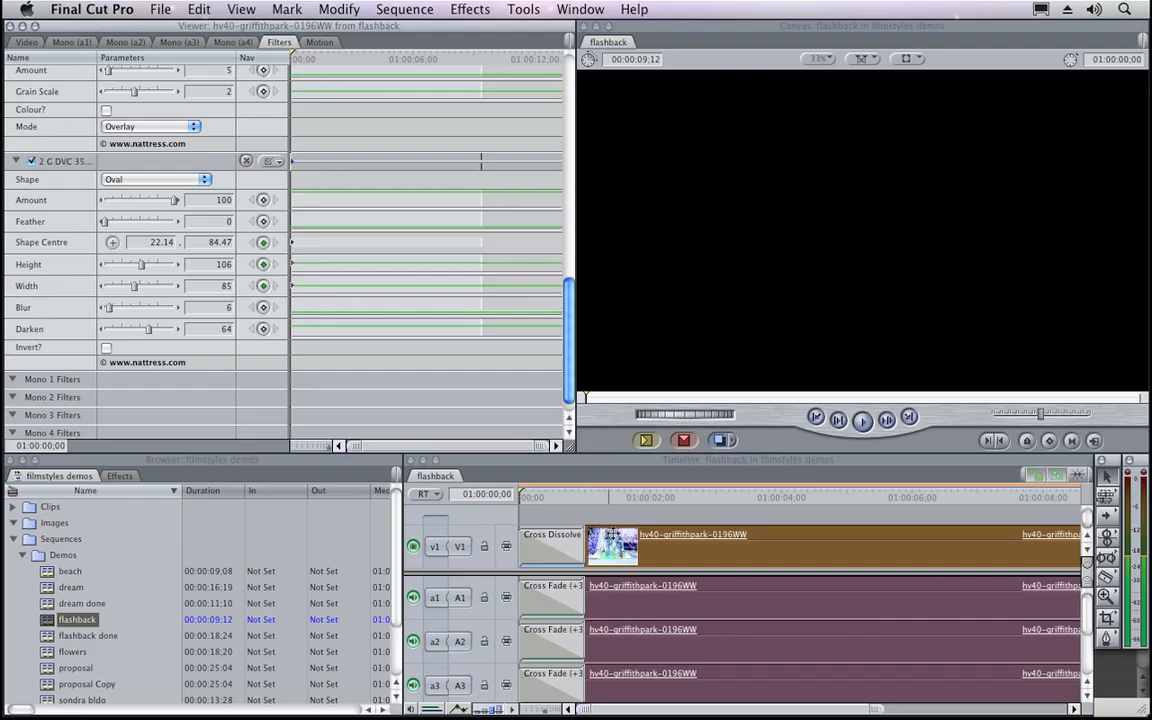
At 01:00:02;07, keyframe the oval with Shape Centre about 100.63, 108.6, Width 95 and Height 108.
drag(568, 499, 665, 507)
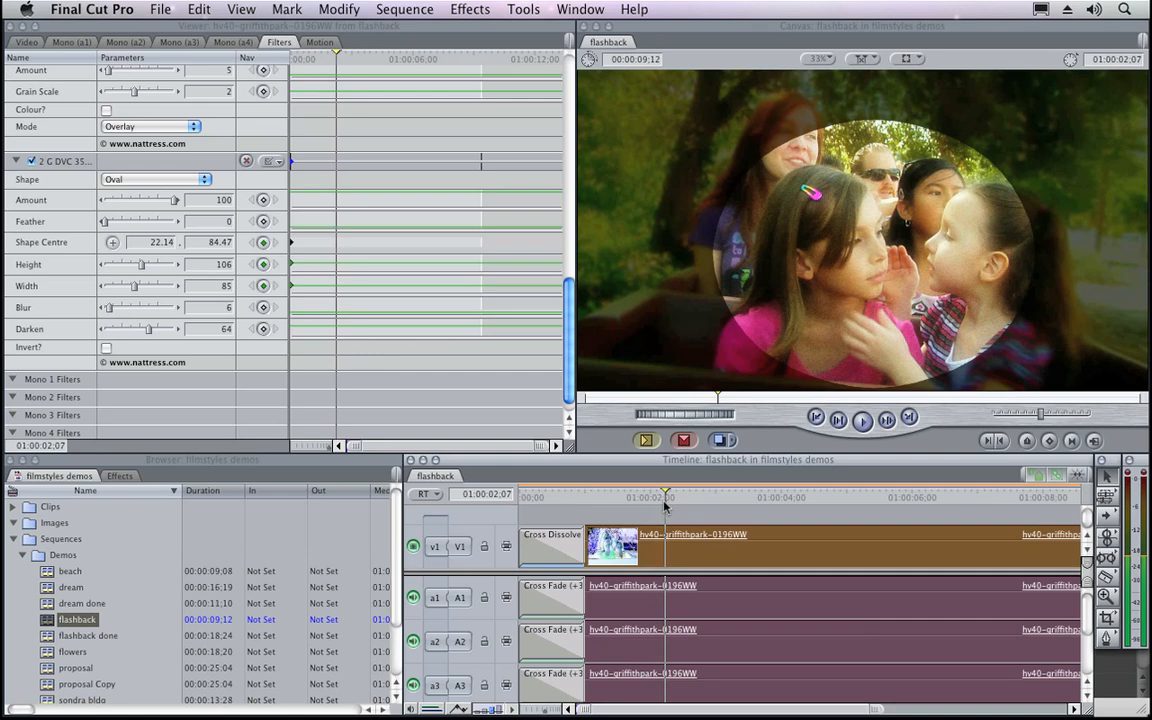
click(665, 507)
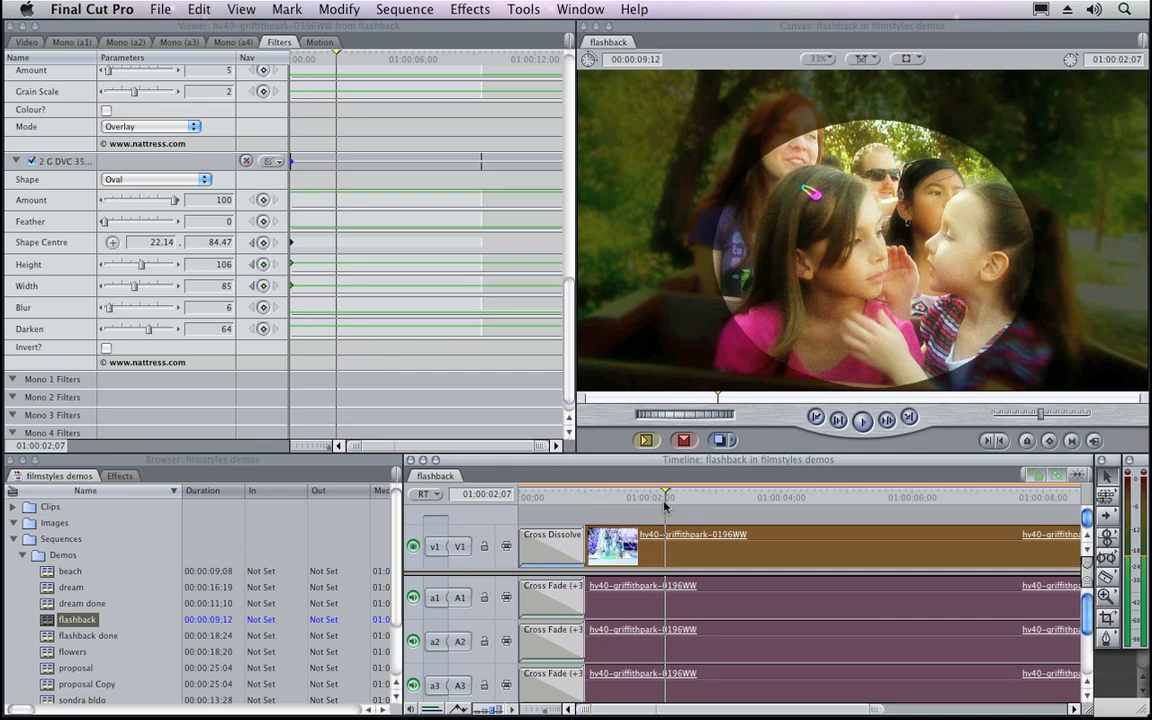
click(113, 243)
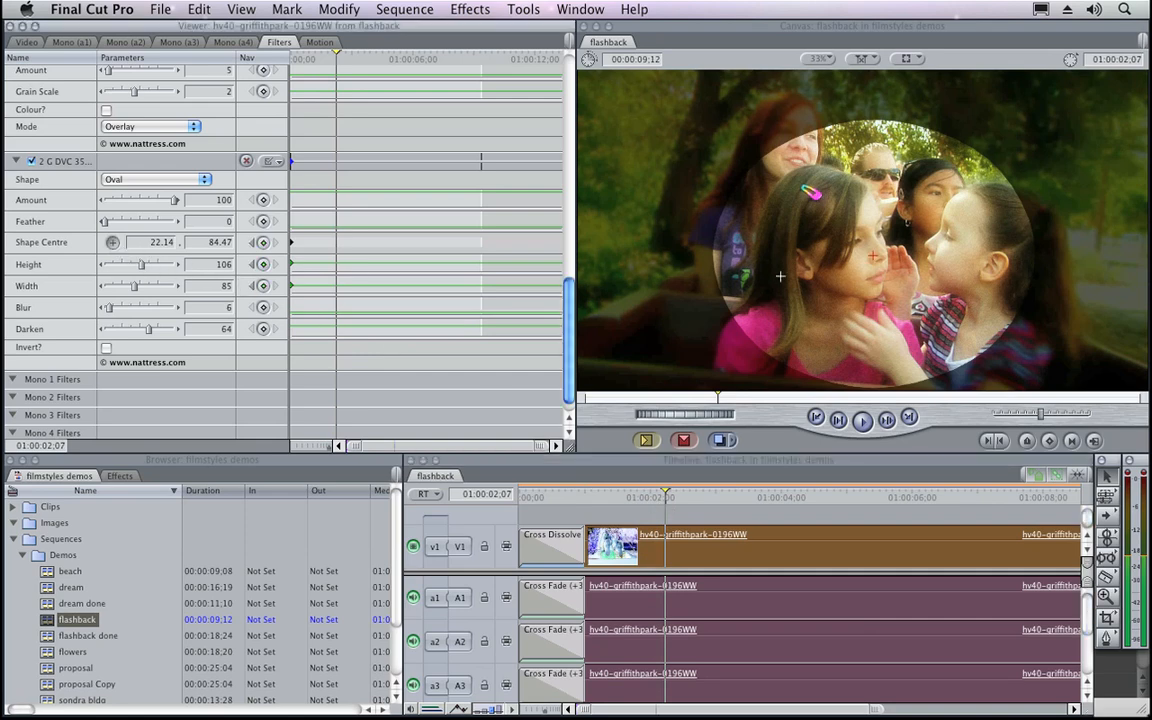
mouse_move(877, 257)
mouse_down()
mouse_move(917, 265)
mouse_move(907, 267)
mouse_up()
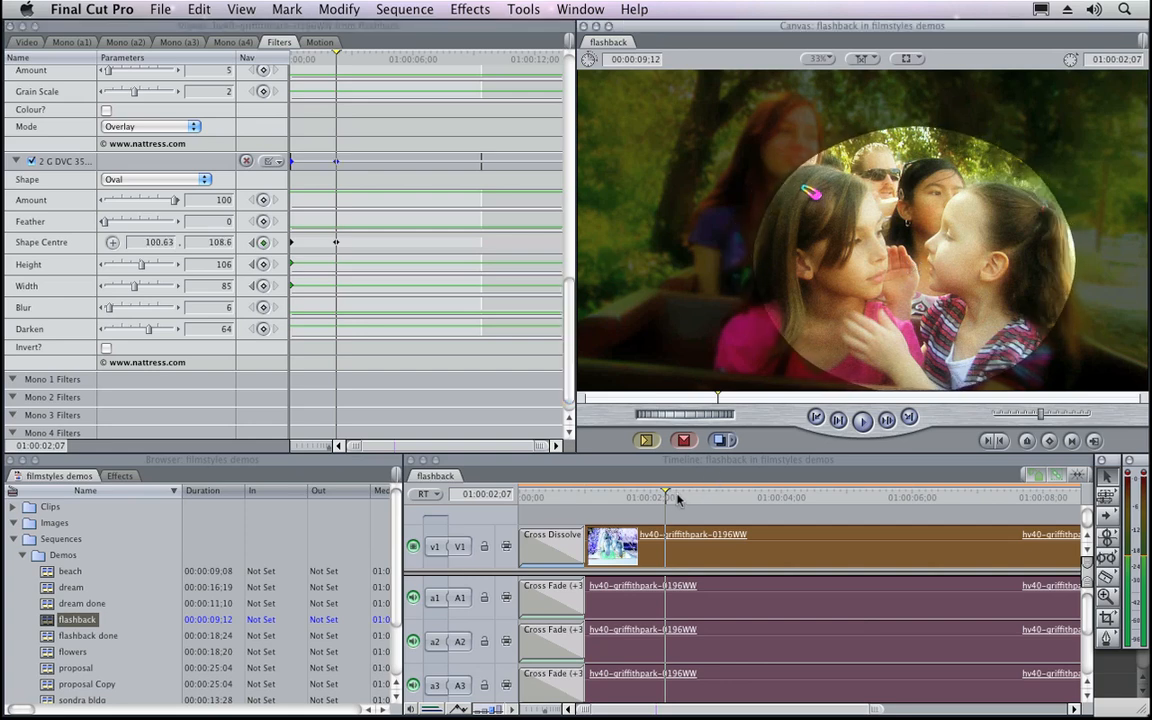
click(144, 290)
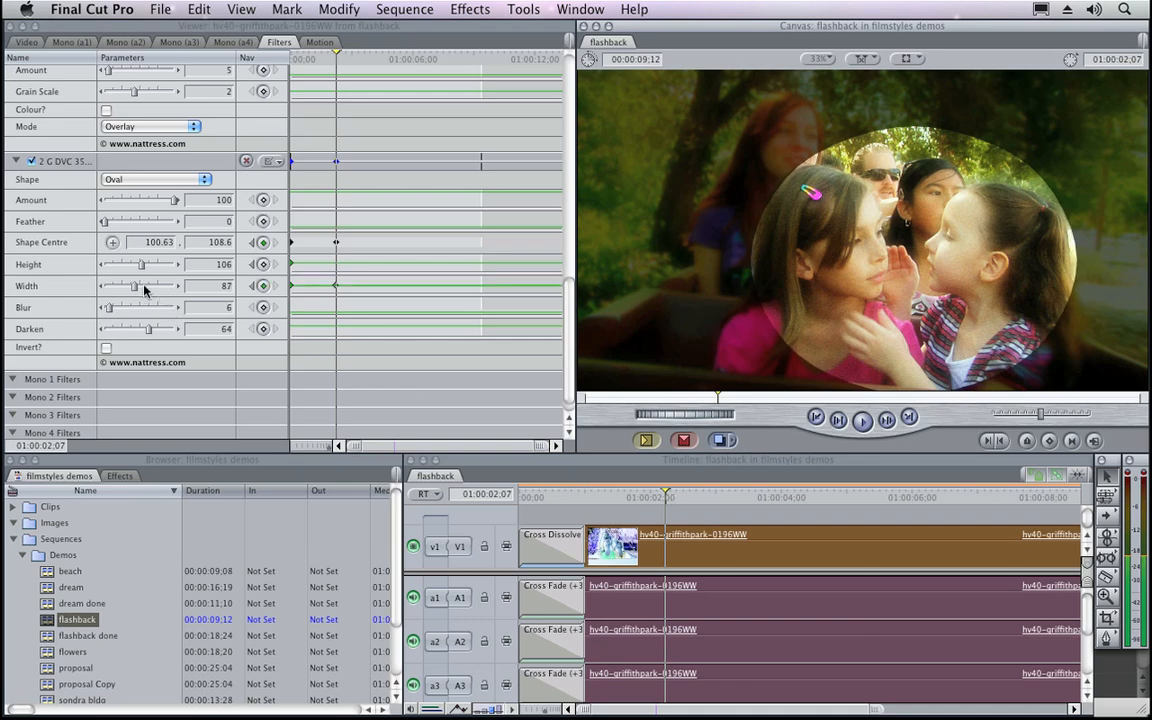
drag(144, 290, 152, 268)
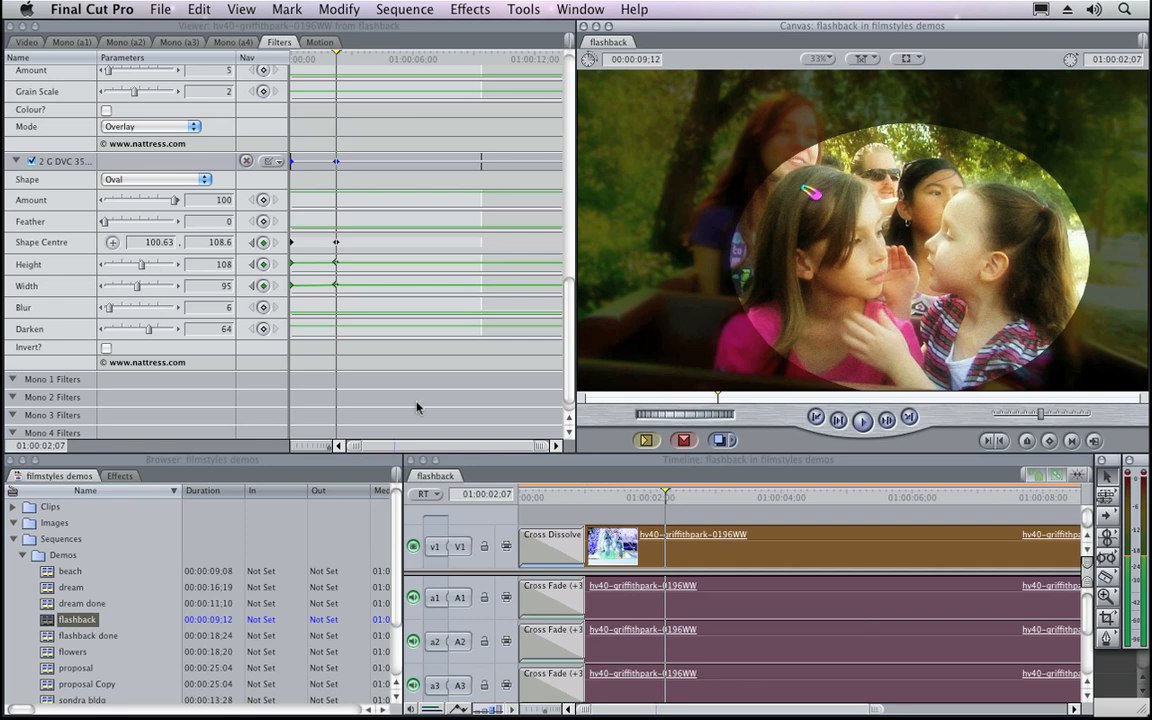
At 01:00:02;21, keyframe the oval with Width 88 and Shape Centre about 48.3, 78.44, and play the sequence onward.
drag(677, 500, 697, 500)
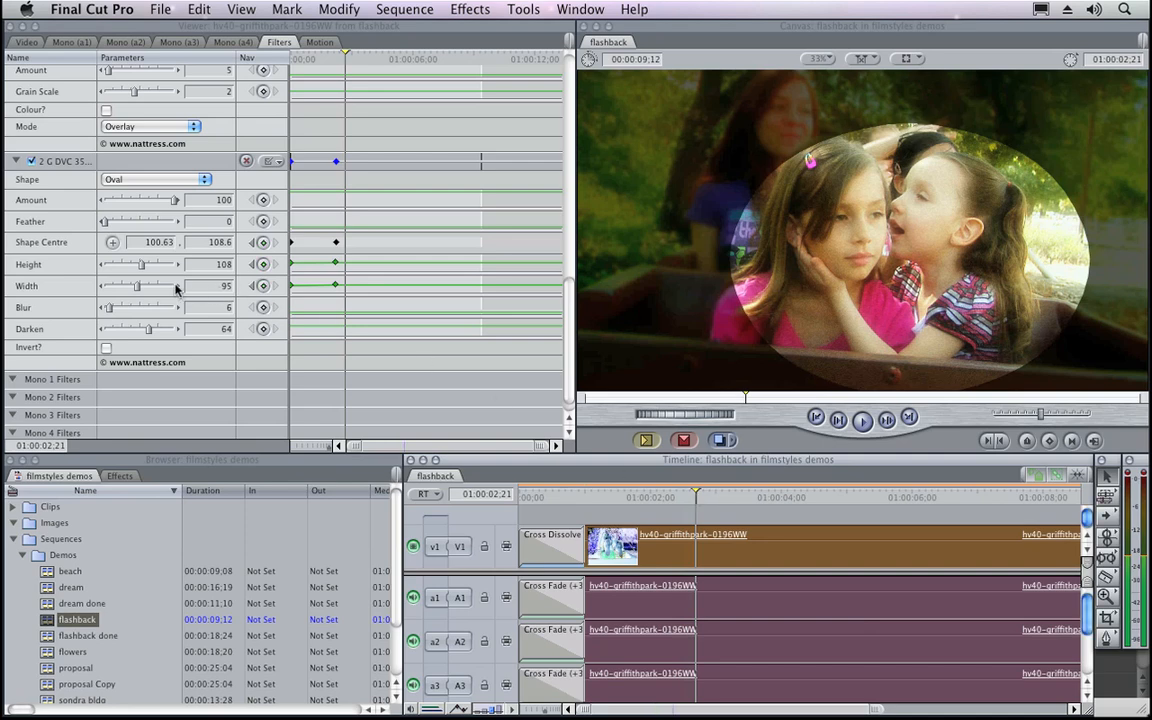
drag(150, 289, 144, 285)
click(113, 243)
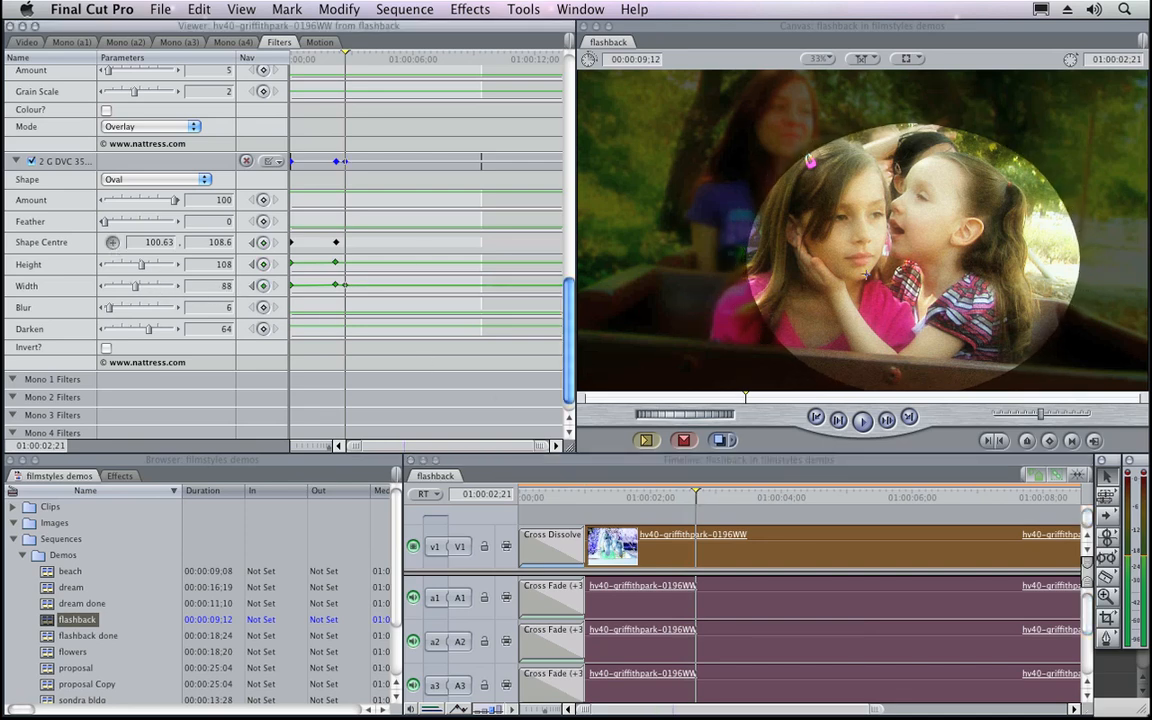
drag(866, 273, 887, 258)
key(space)
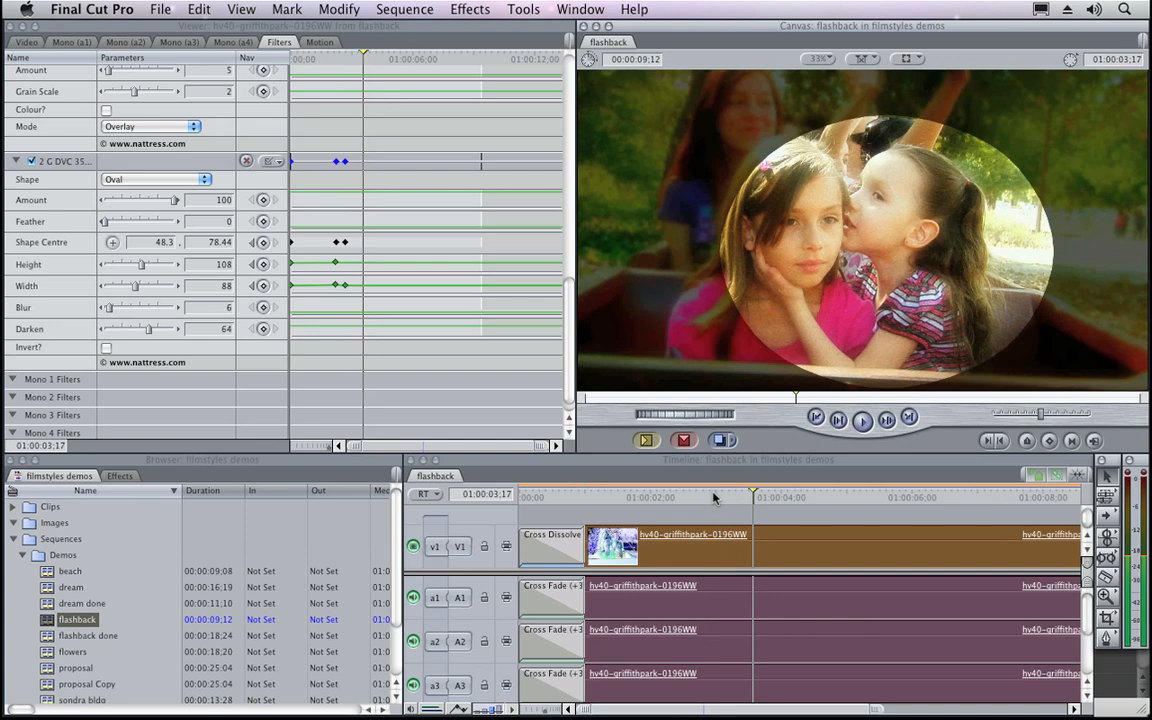
At 01:00:03;17, keyframe the oval's Shape Centre at about -22.14, 60.34 so it frames the two girls.
click(111, 242)
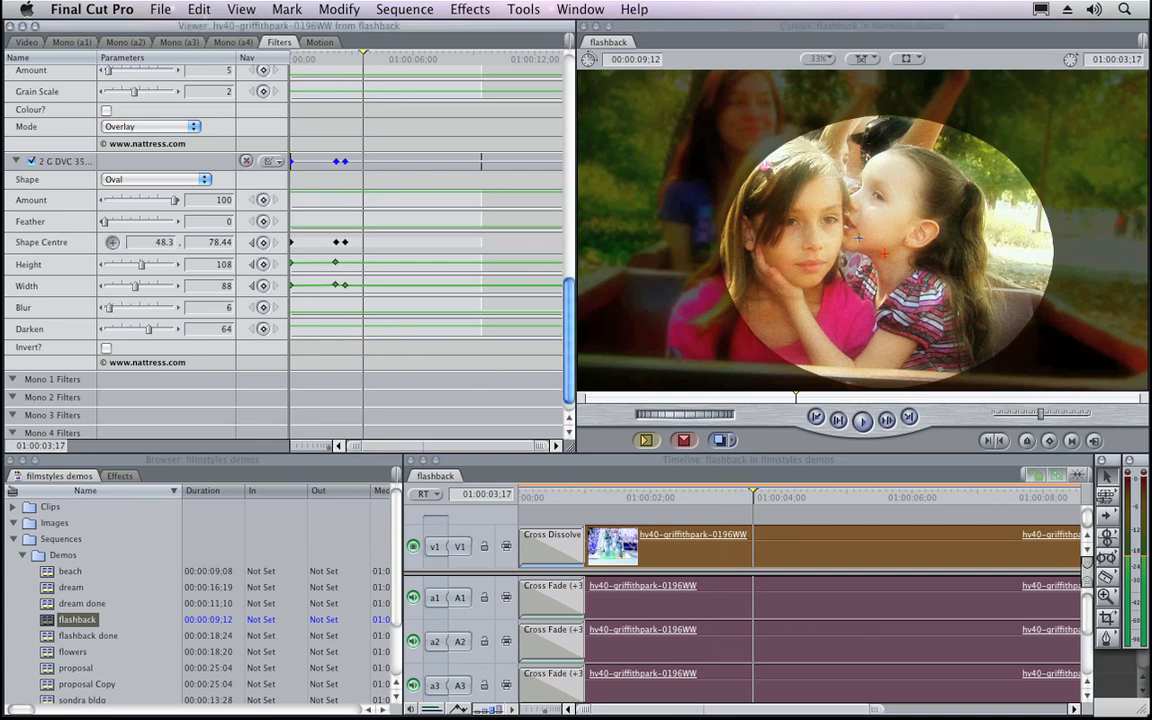
click(852, 250)
drag(852, 250, 855, 254)
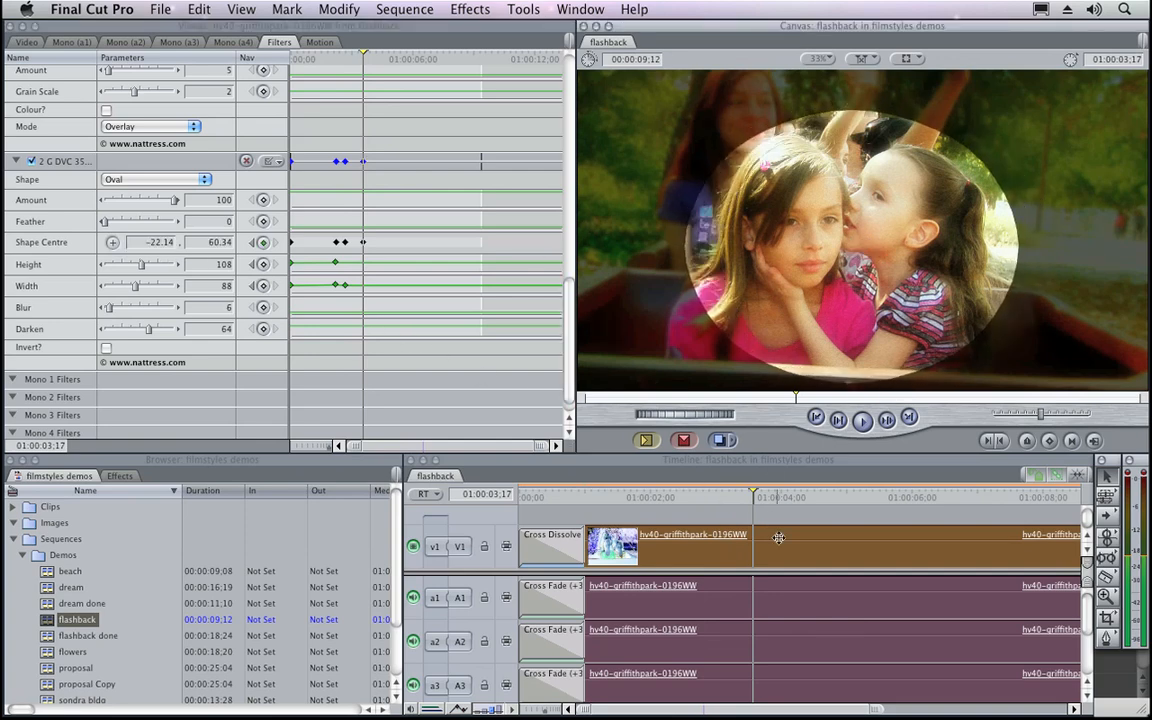
Play on to 01:00:04;28 and keyframe the oval with Shape Centre about 70.44, 18.1, Height 113 and Width 93.
key(space)
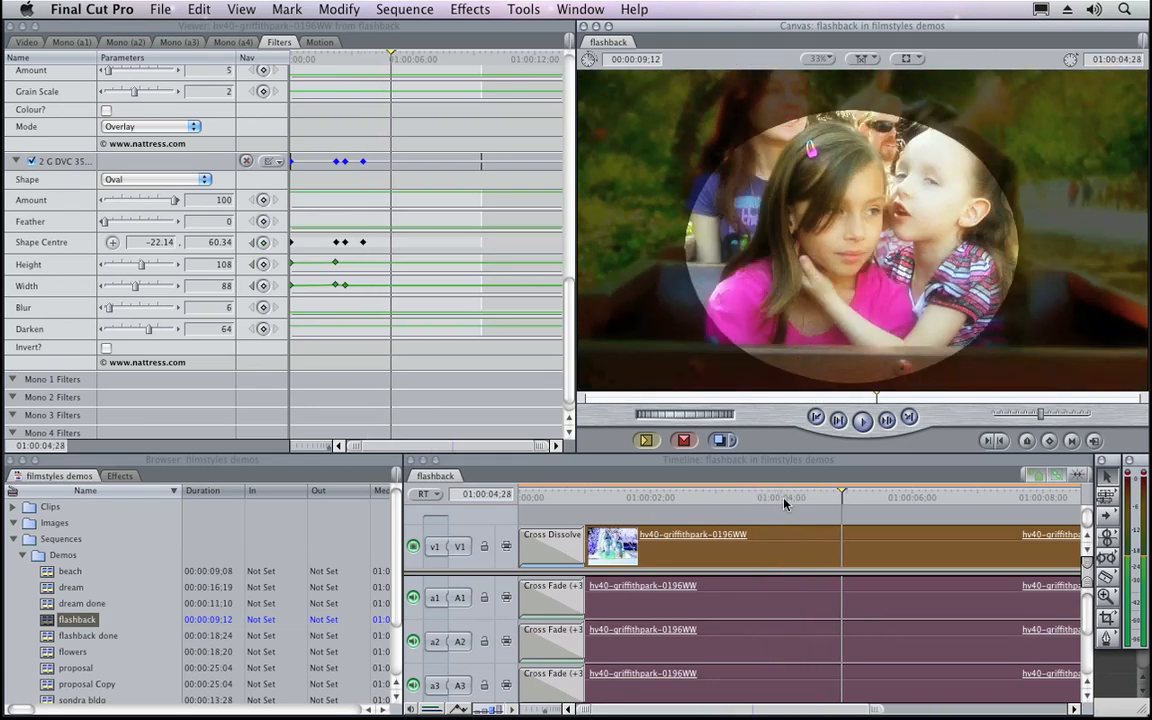
click(112, 243)
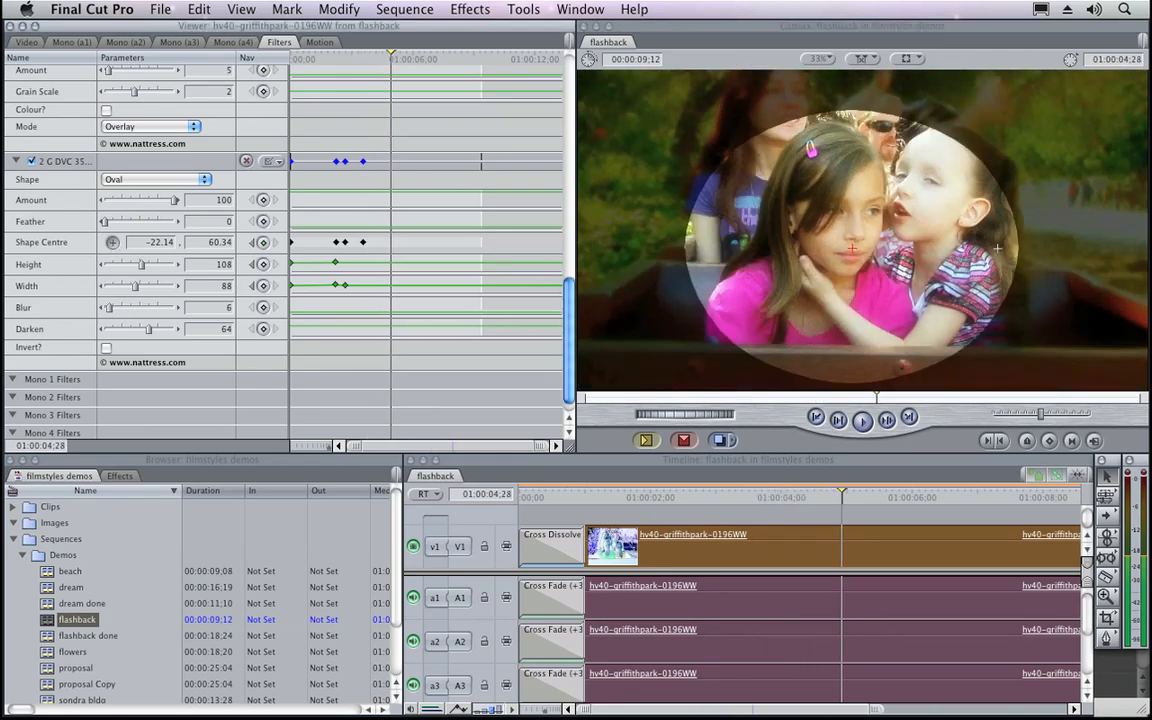
drag(997, 247, 872, 251)
drag(153, 270, 153, 288)
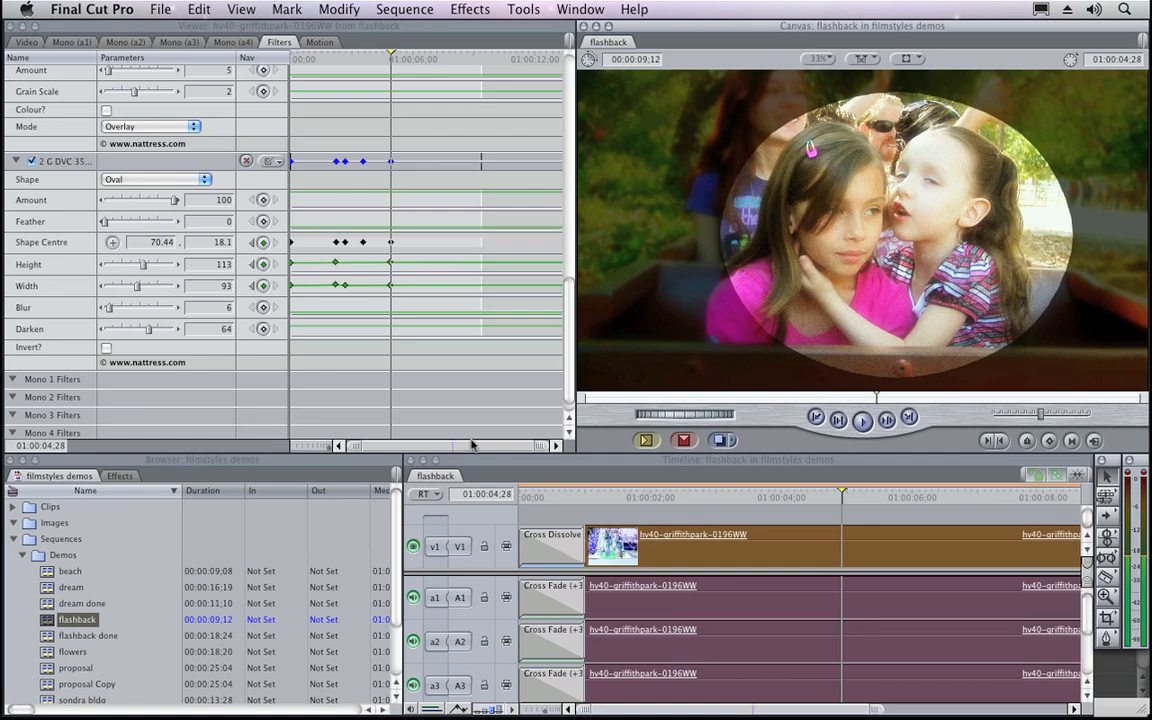
Keyframe the oval's Width at 113 at 01:00:05;26, and scrub back through the sequence to 01:00:04;23.
drag(856, 500, 904, 499)
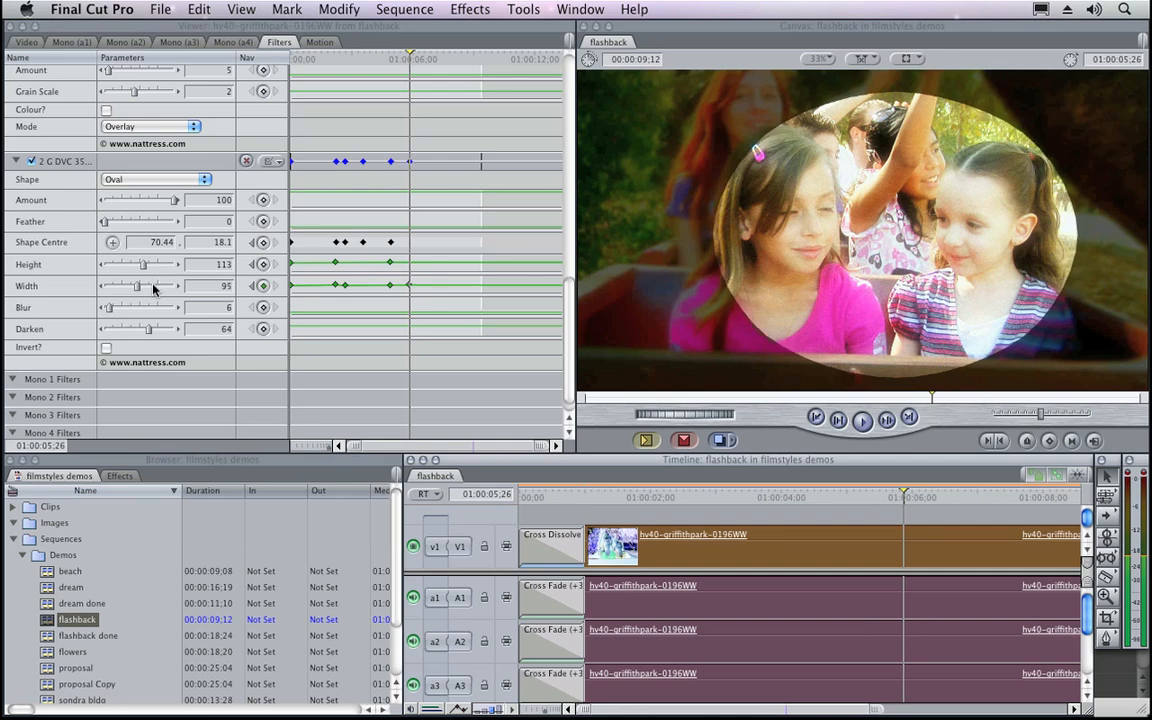
drag(153, 287, 153, 287)
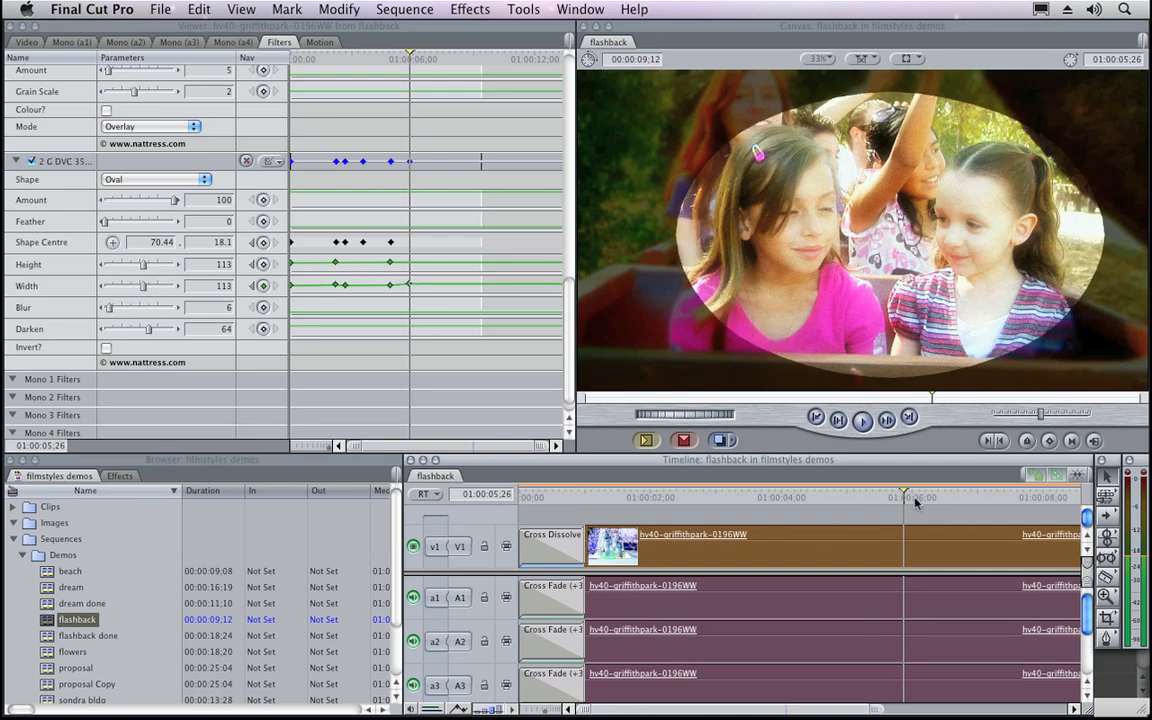
drag(915, 502, 830, 500)
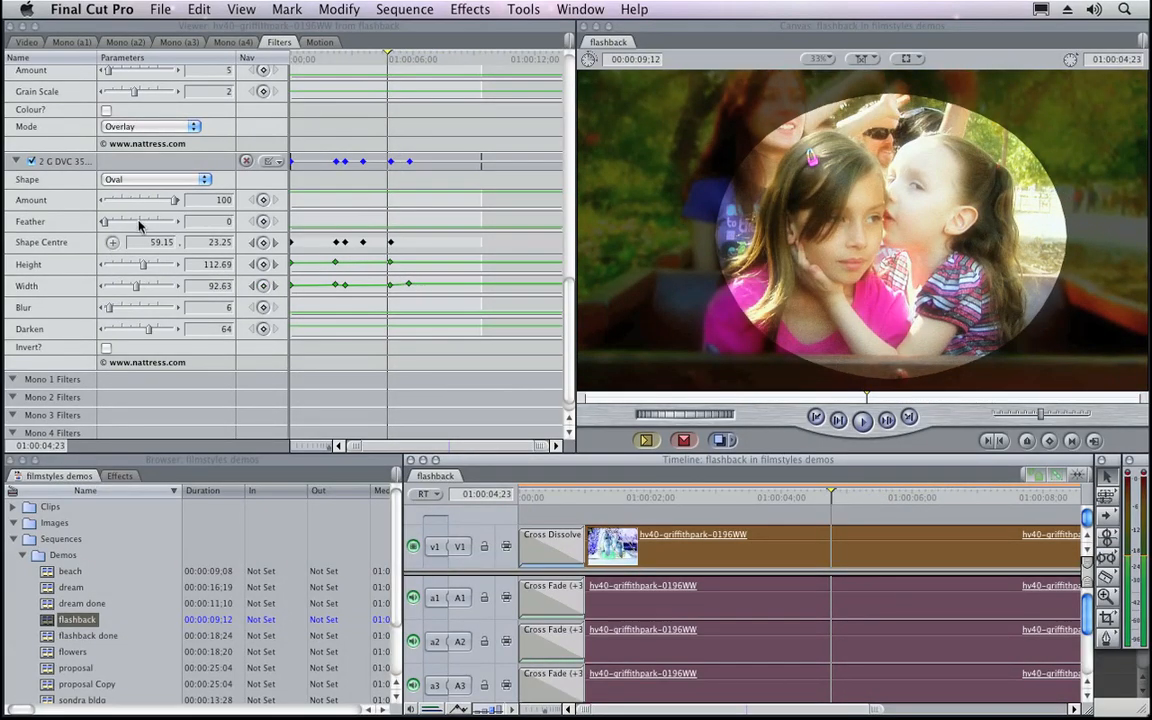
Set the vignette's Feather to 60, Blur to 20 and Darken to 0, and scrub through the sequence to check the effect.
drag(128, 221, 139, 224)
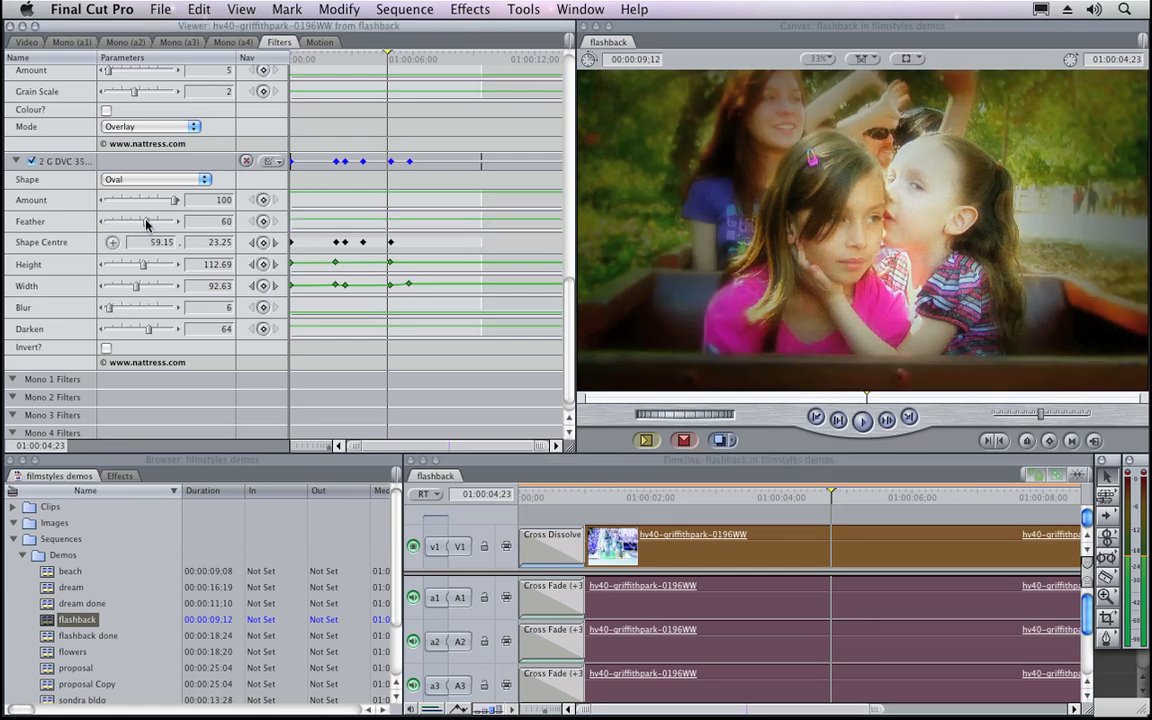
mouse_move(128, 332)
mouse_down()
mouse_move(88, 332)
mouse_move(125, 311)
mouse_up()
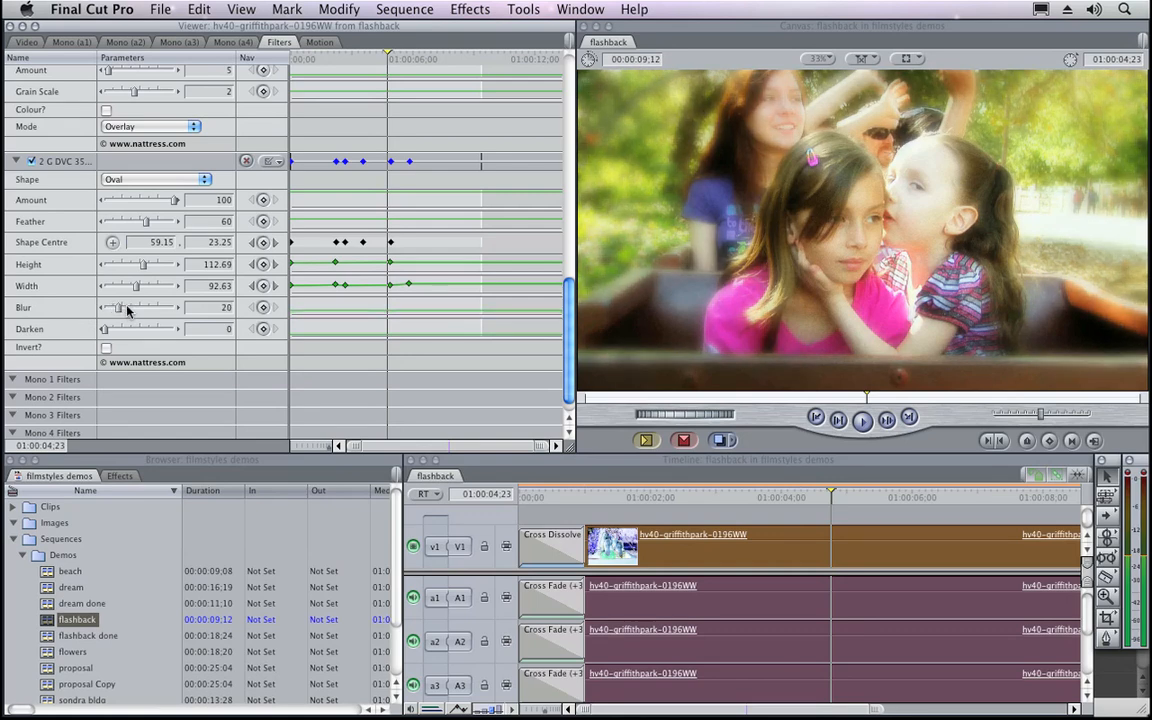
click(617, 533)
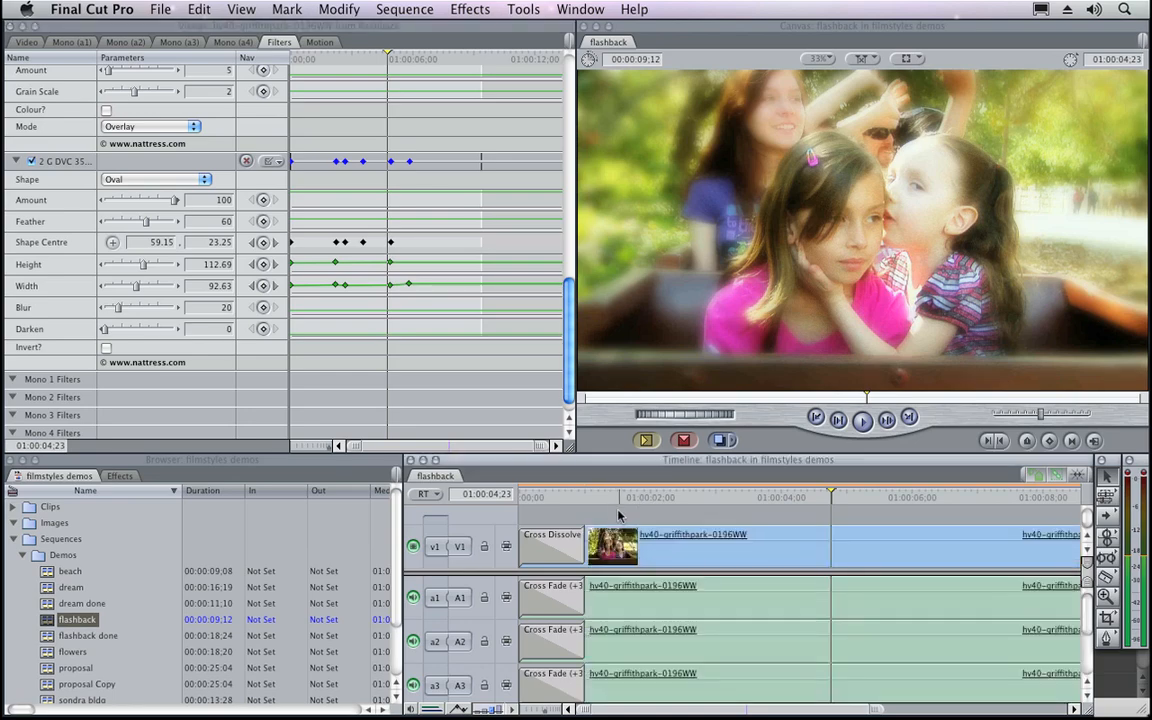
click(614, 498)
drag(627, 500, 850, 500)
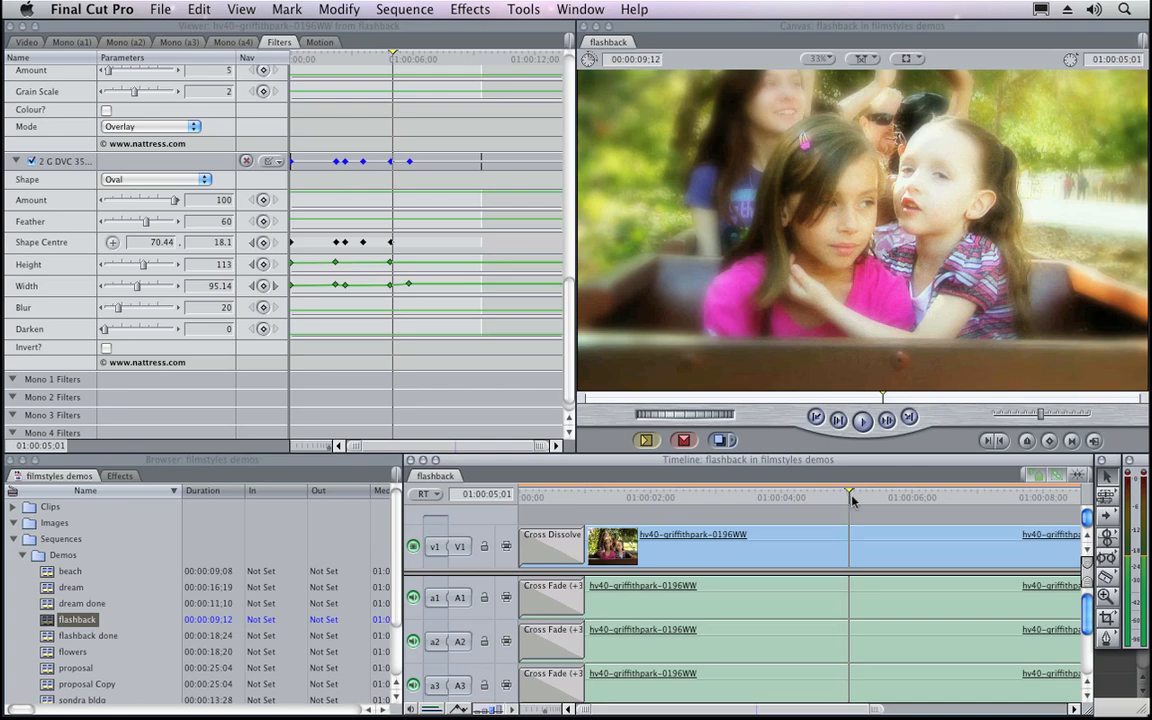
drag(851, 500, 920, 495)
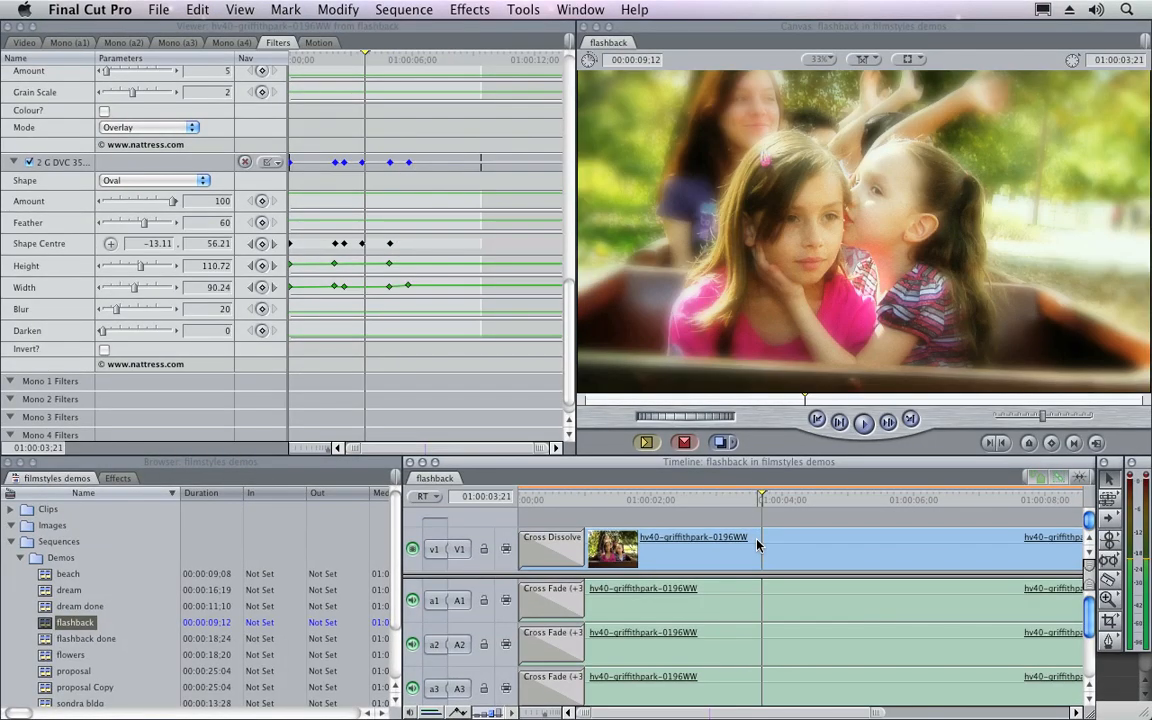
Remove the filters from the clip at 01:00:03;21, and undo and redo the removal to compare the original and filtered images.
right_click(758, 544)
click(850, 544)
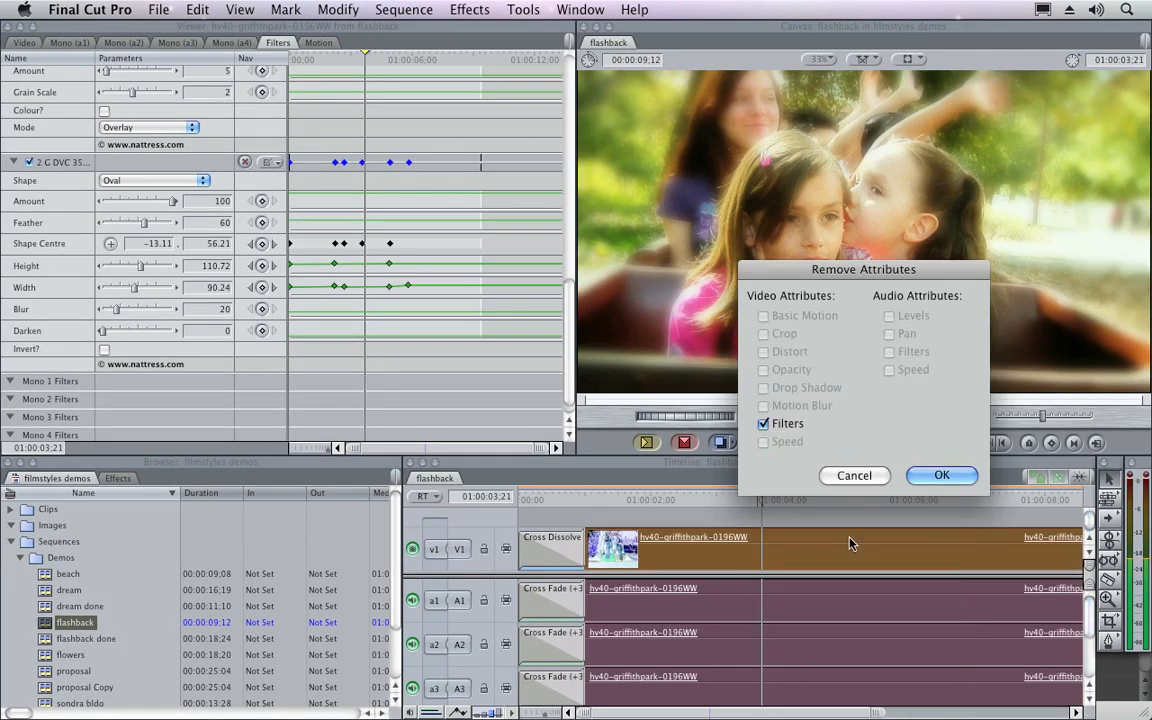
click(940, 475)
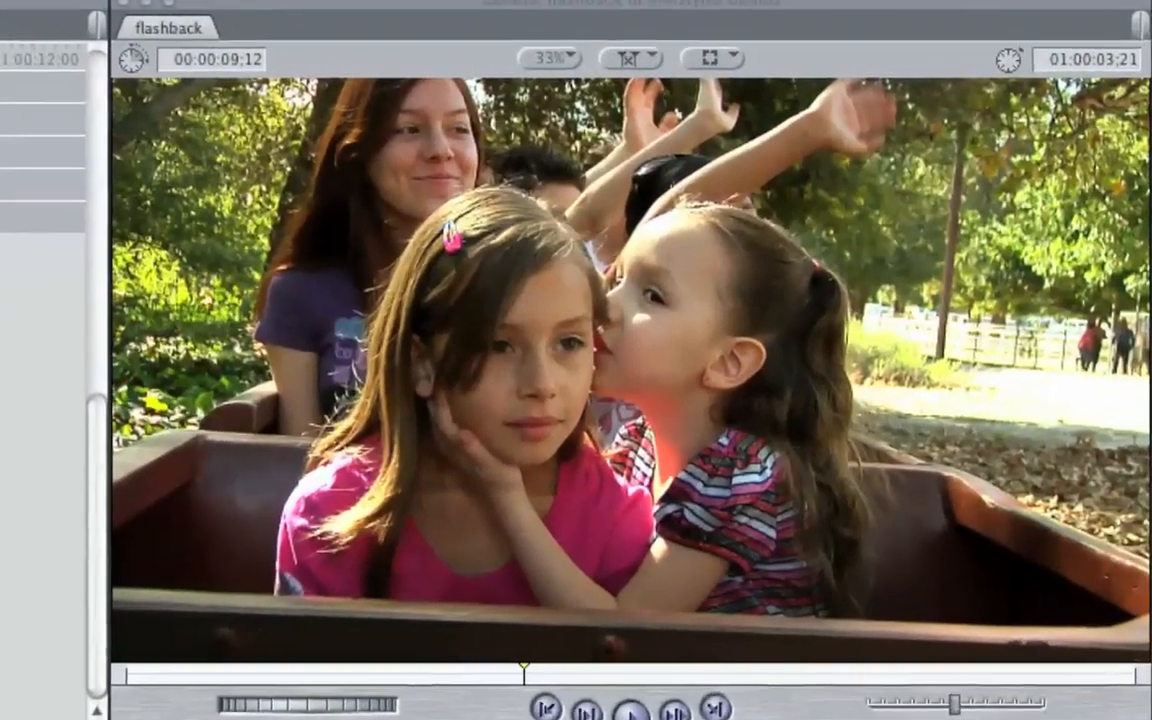
key(super+z)
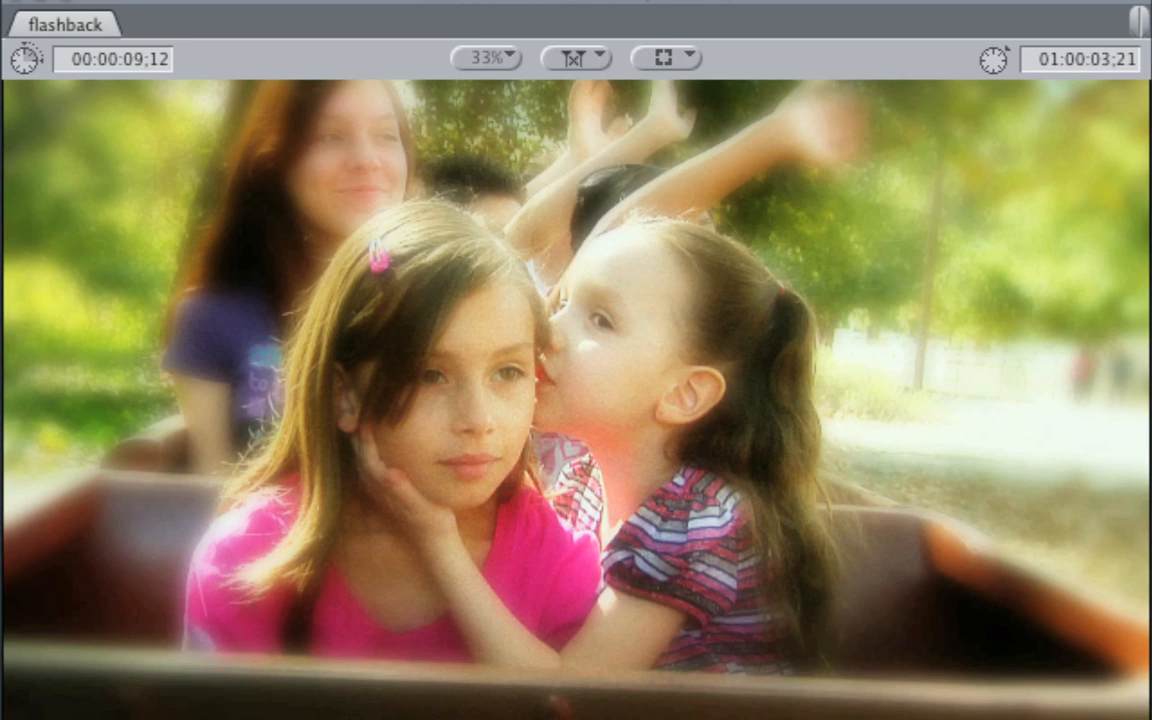
key(super+shift+z)
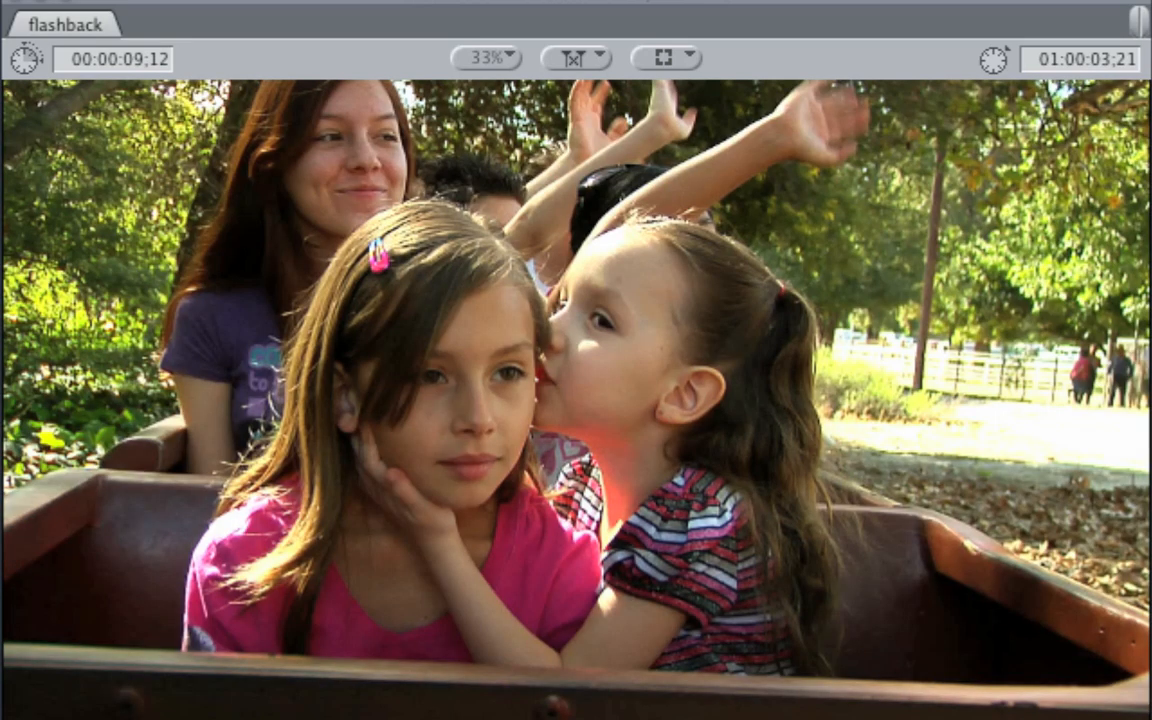
key(super+z)
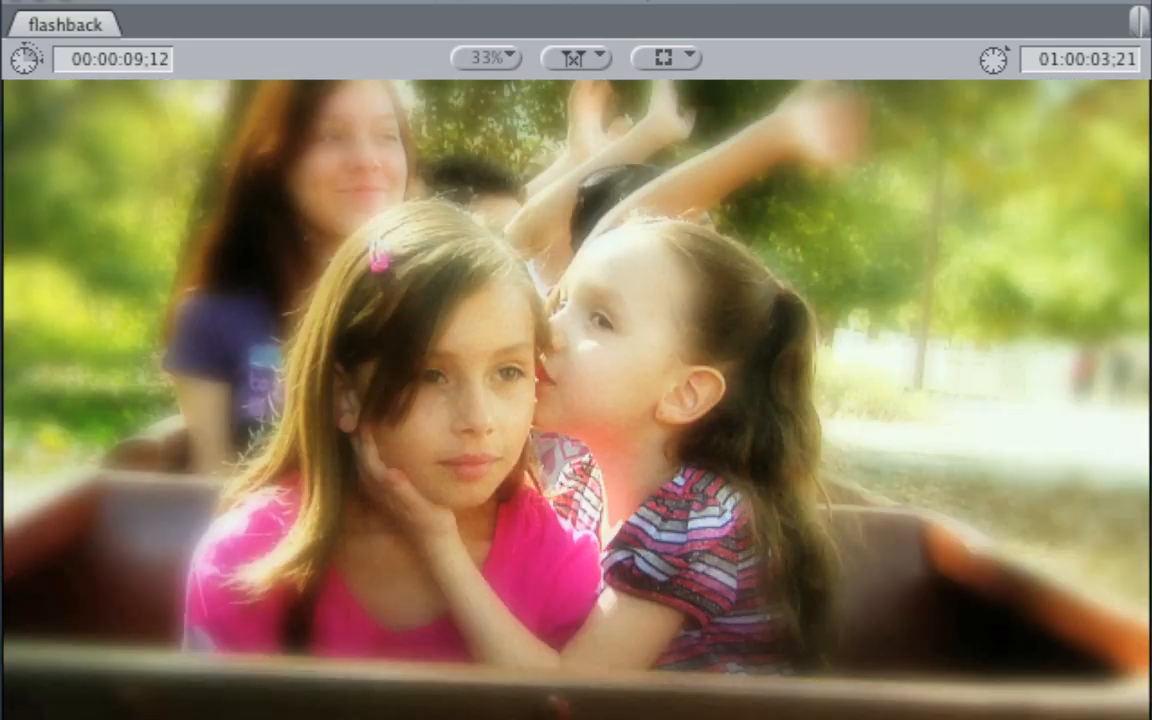